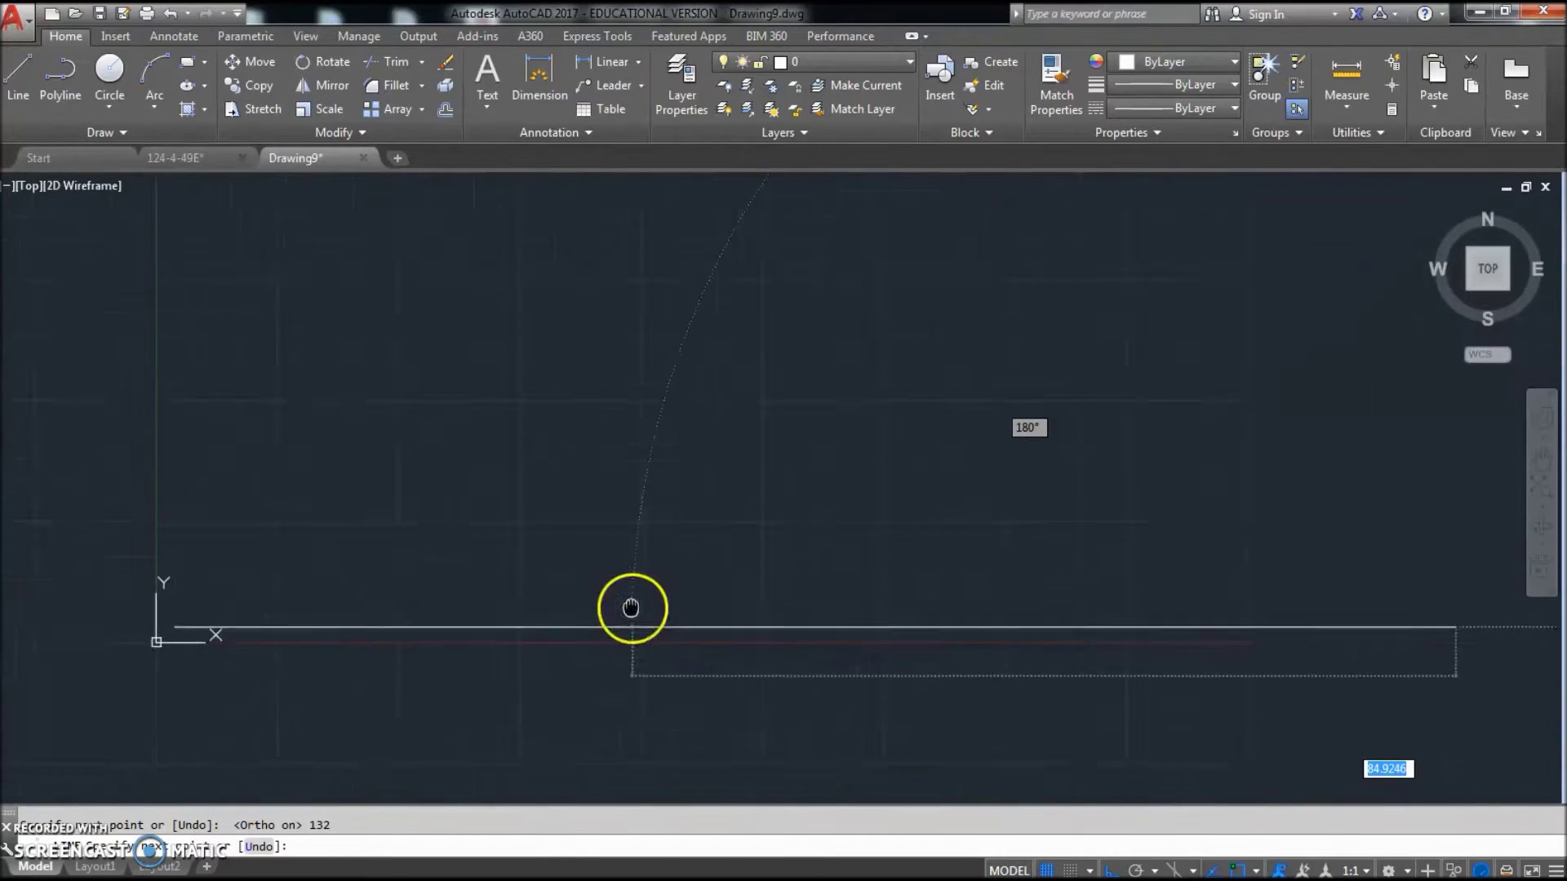
- Draw the square's right and top sides 132 units long and close the outline back to the starting corner
{"action": "scroll", "coordinate": [693, 628], "scroll_direction": "down", "scroll_amount": 2}
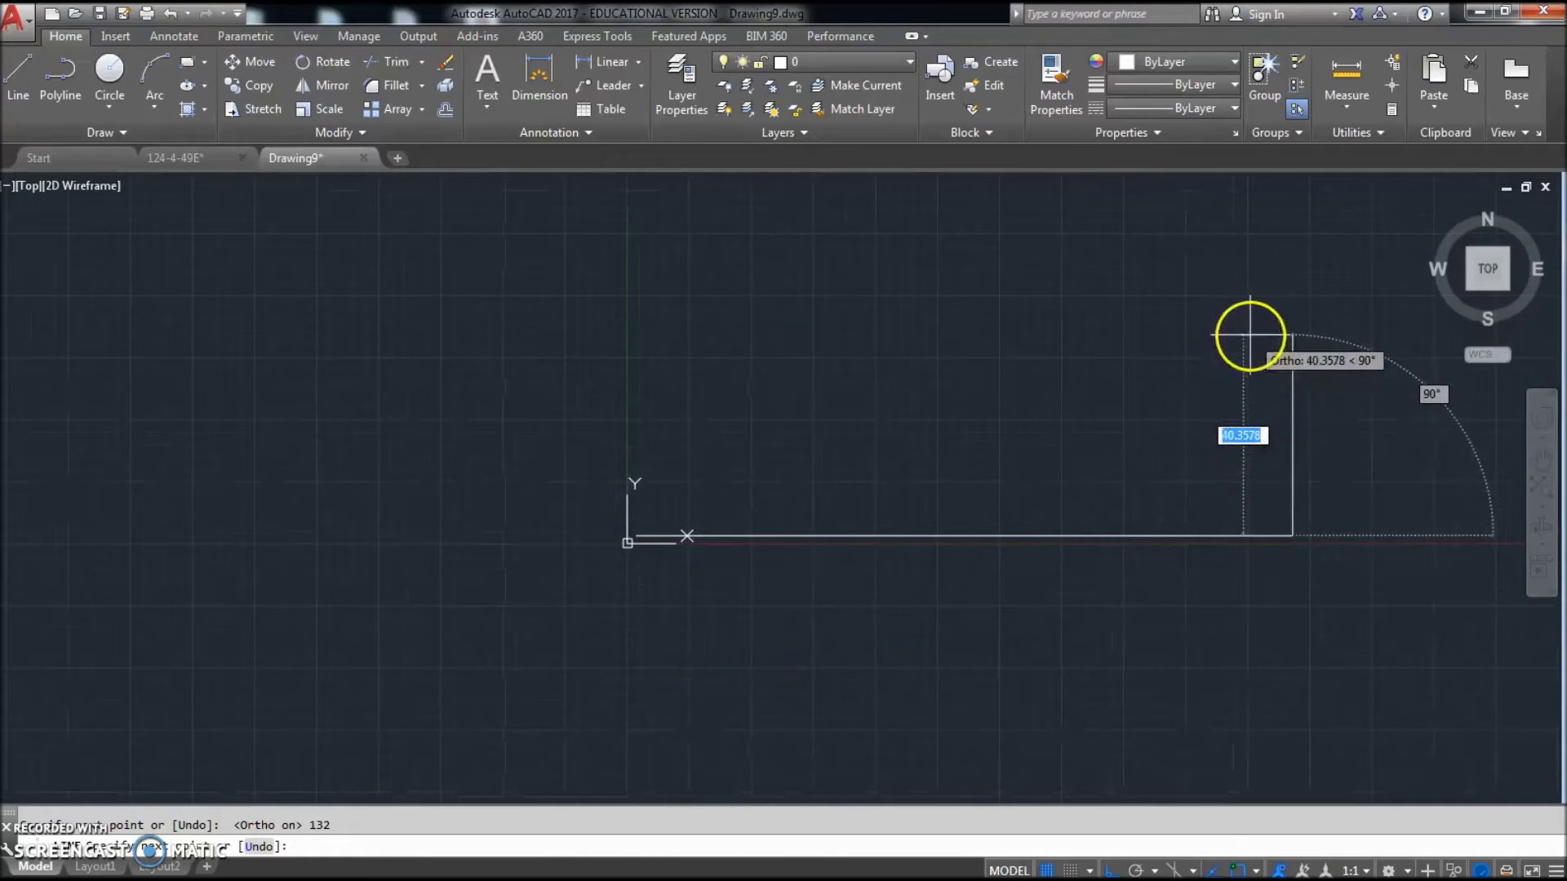
{"action": "key", "text": "Return"}
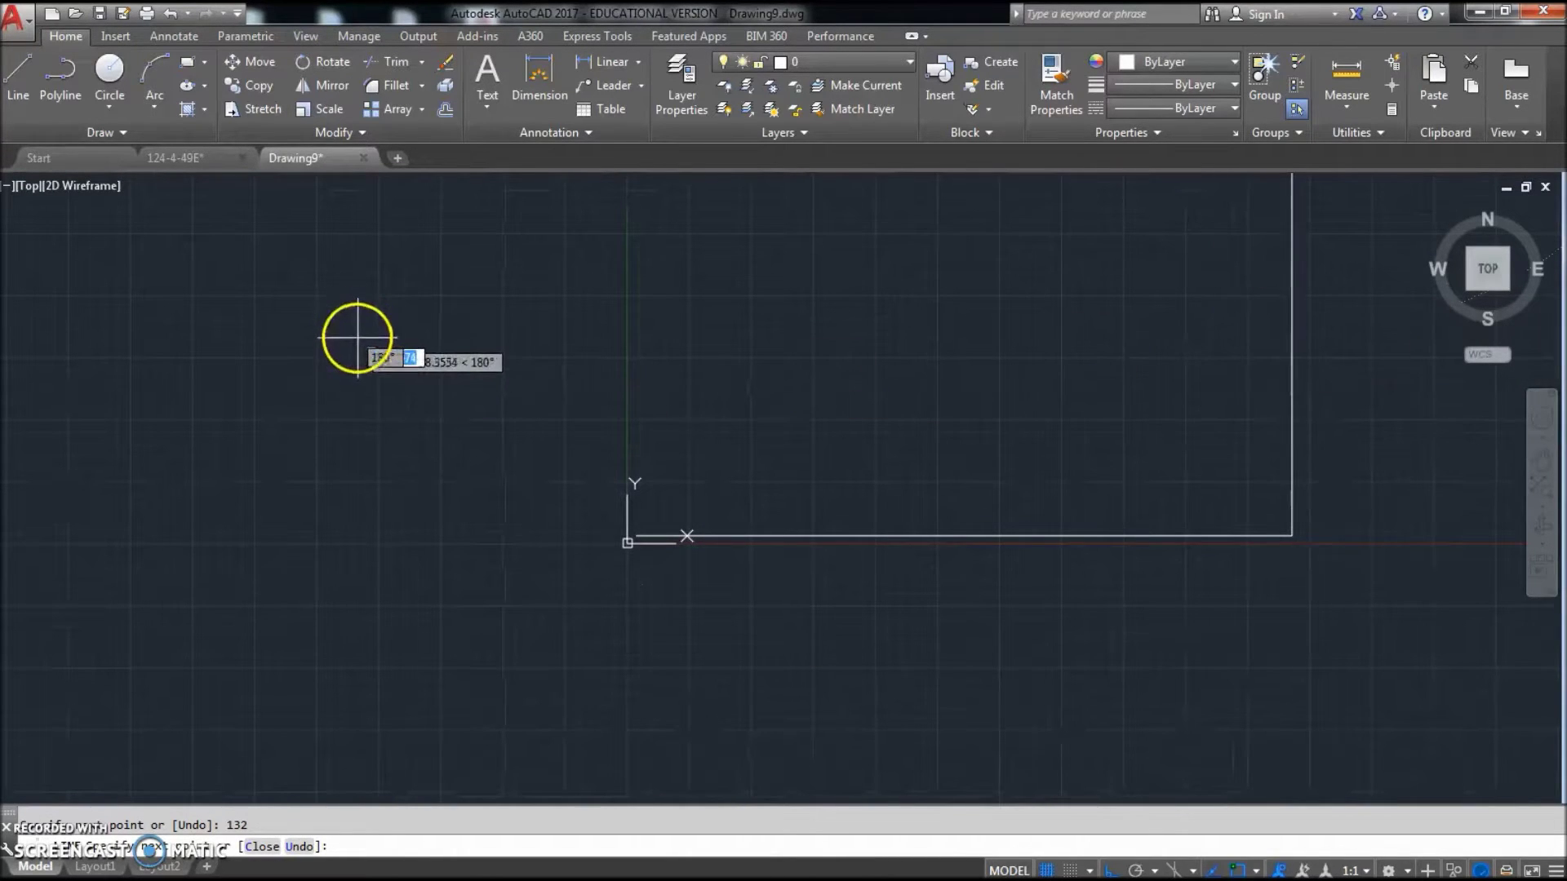
{"action": "middle_click_drag", "start_coordinate": [360, 338], "coordinate": [360, 595]}
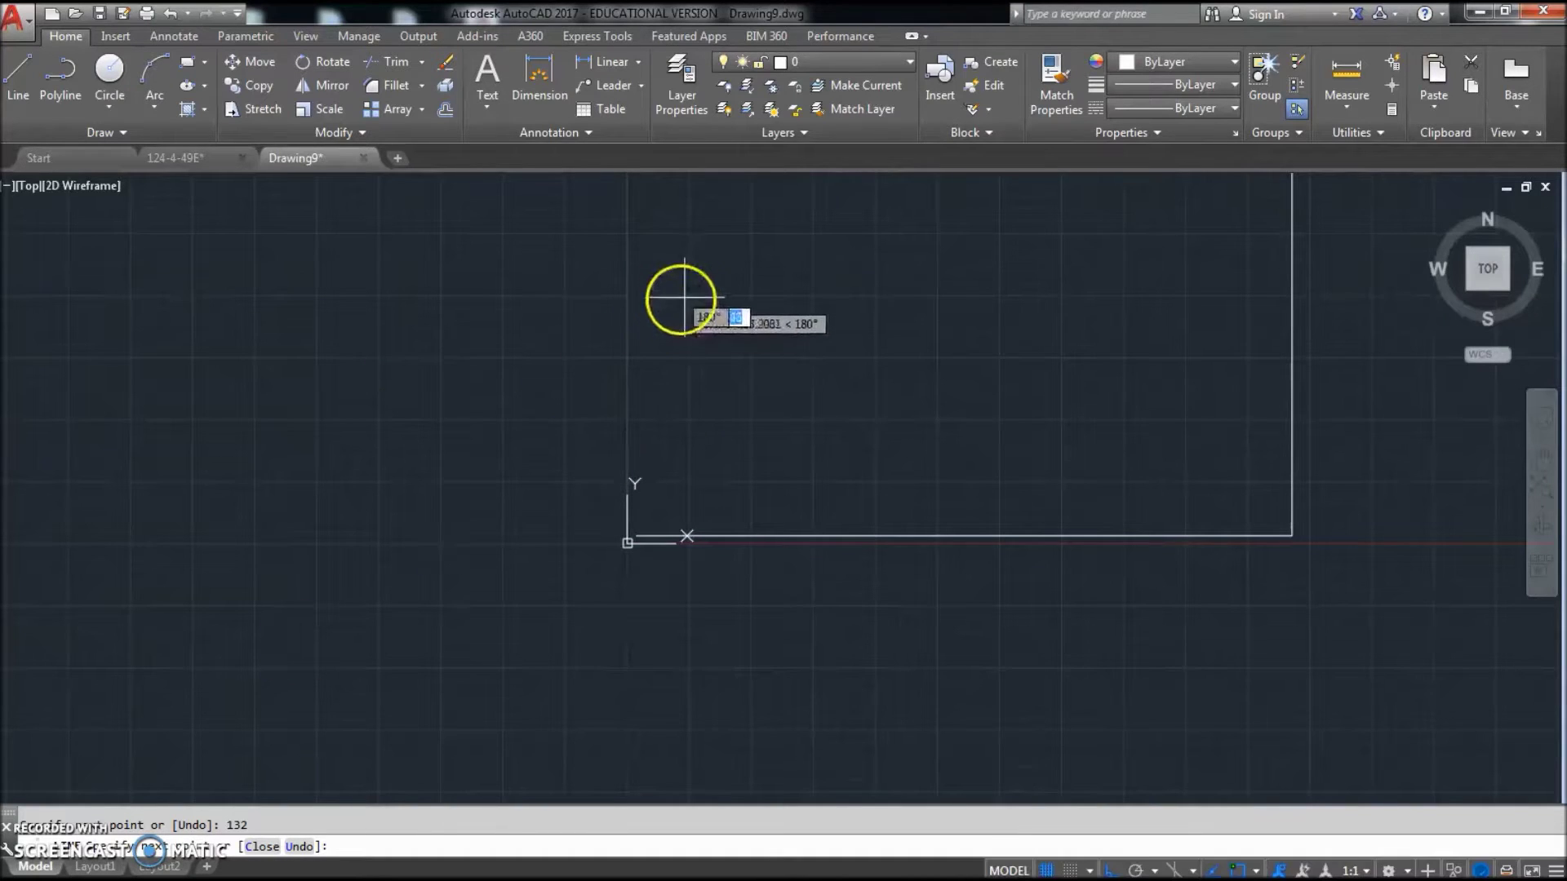
{"action": "middle_click_drag", "start_coordinate": [675, 297], "coordinate": [677, 378]}
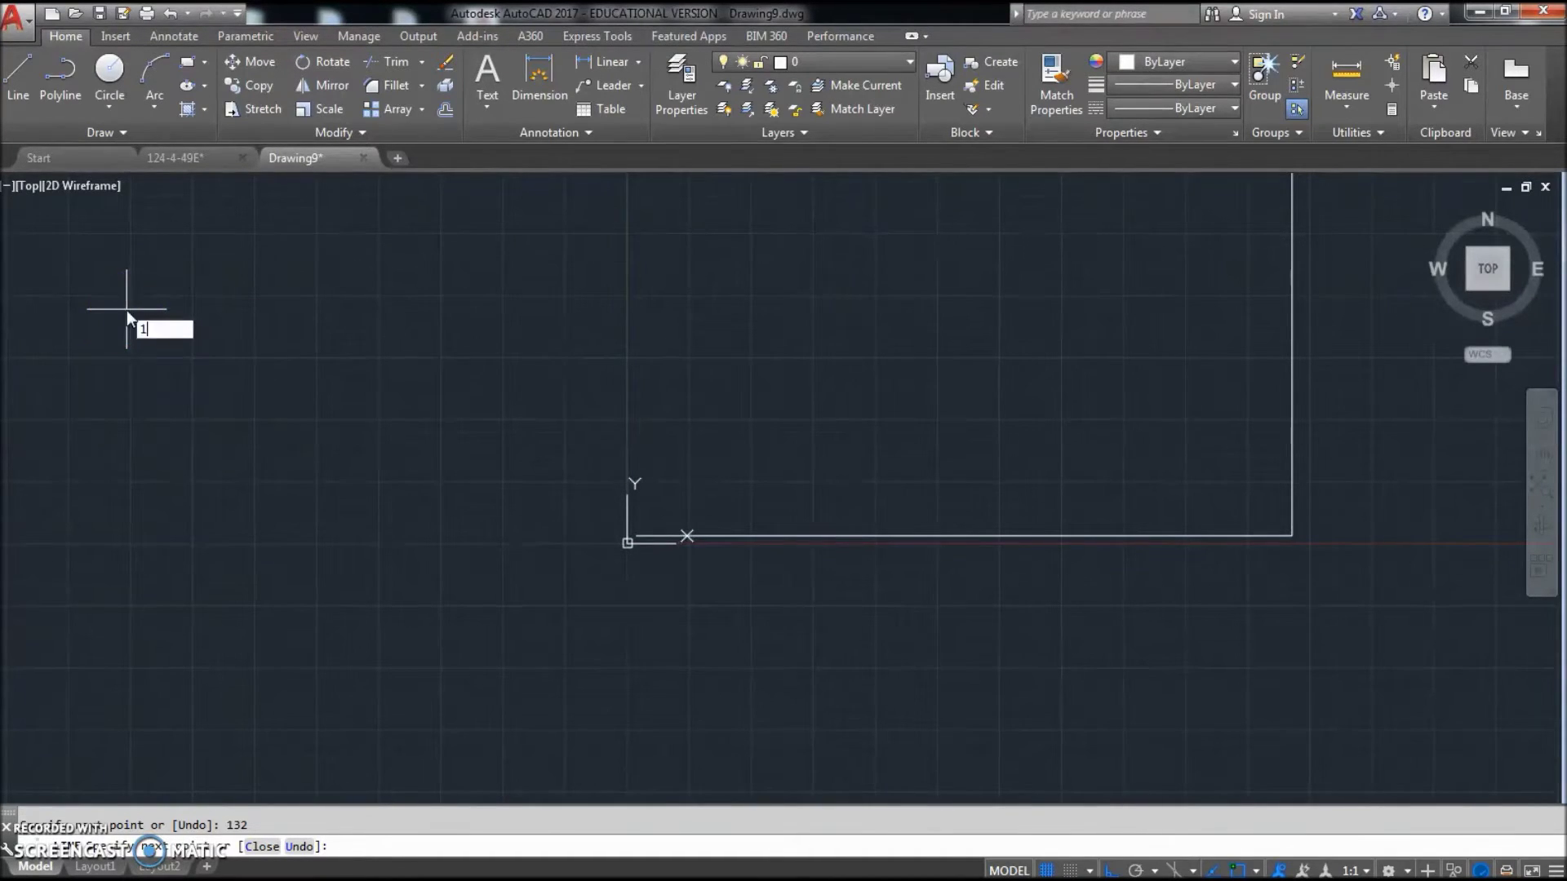
{"action": "key", "text": "BackSpace"}
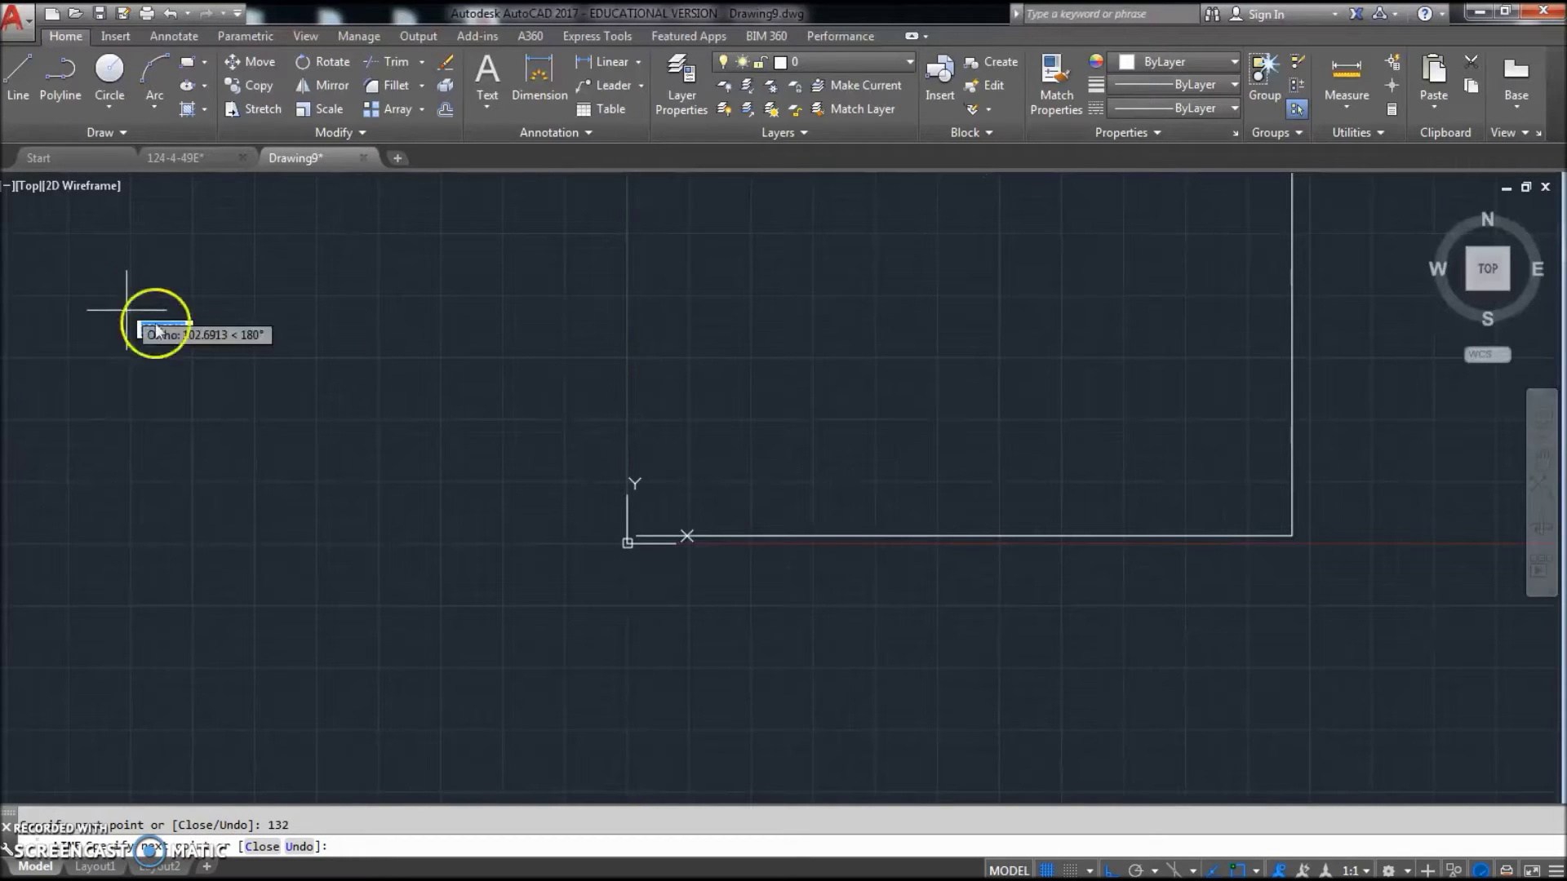
{"action": "left_click", "coordinate": [512, 425]}
{"action": "type", "text": "c"}
{"action": "key", "text": "Return"}
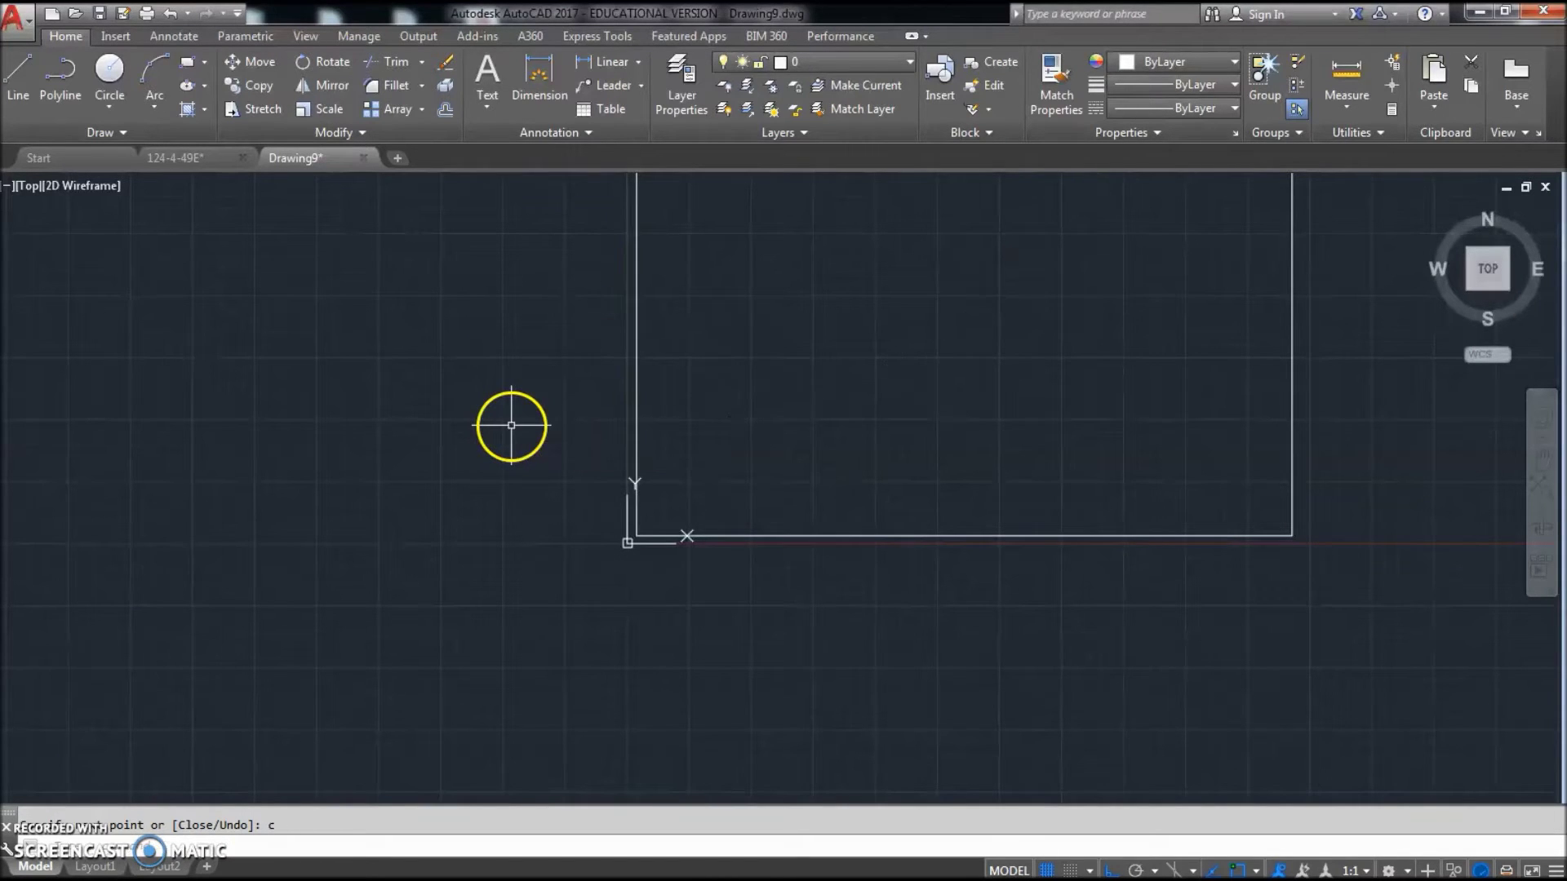
- Examine the whole closed square outline
{"action": "middle_click_drag", "start_coordinate": [922, 432], "coordinate": [893, 570]}
{"action": "middle_click_drag", "start_coordinate": [961, 487], "coordinate": [881, 535]}
{"action": "scroll", "coordinate": [888, 517], "scroll_direction": "up", "scroll_amount": 2}
{"action": "scroll", "coordinate": [888, 517], "scroll_direction": "down", "scroll_amount": 4}
{"action": "scroll", "coordinate": [893, 481], "scroll_direction": "up", "scroll_amount": 2}
{"action": "scroll", "coordinate": [893, 482], "scroll_direction": "down", "scroll_amount": 2}
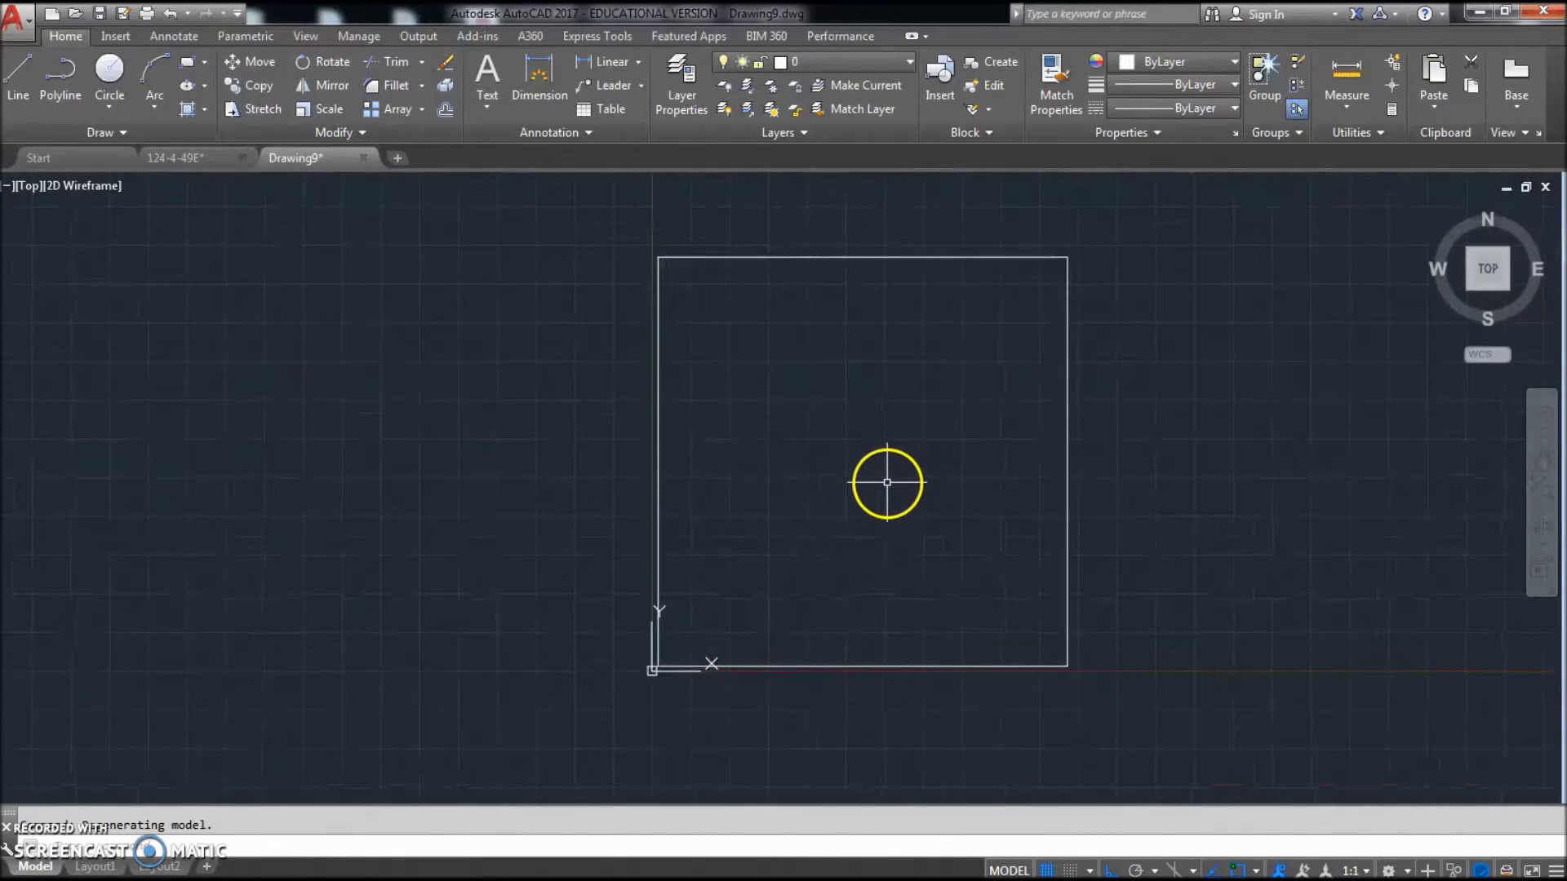
{"action": "middle_click_drag", "start_coordinate": [871, 497], "coordinate": [735, 512]}
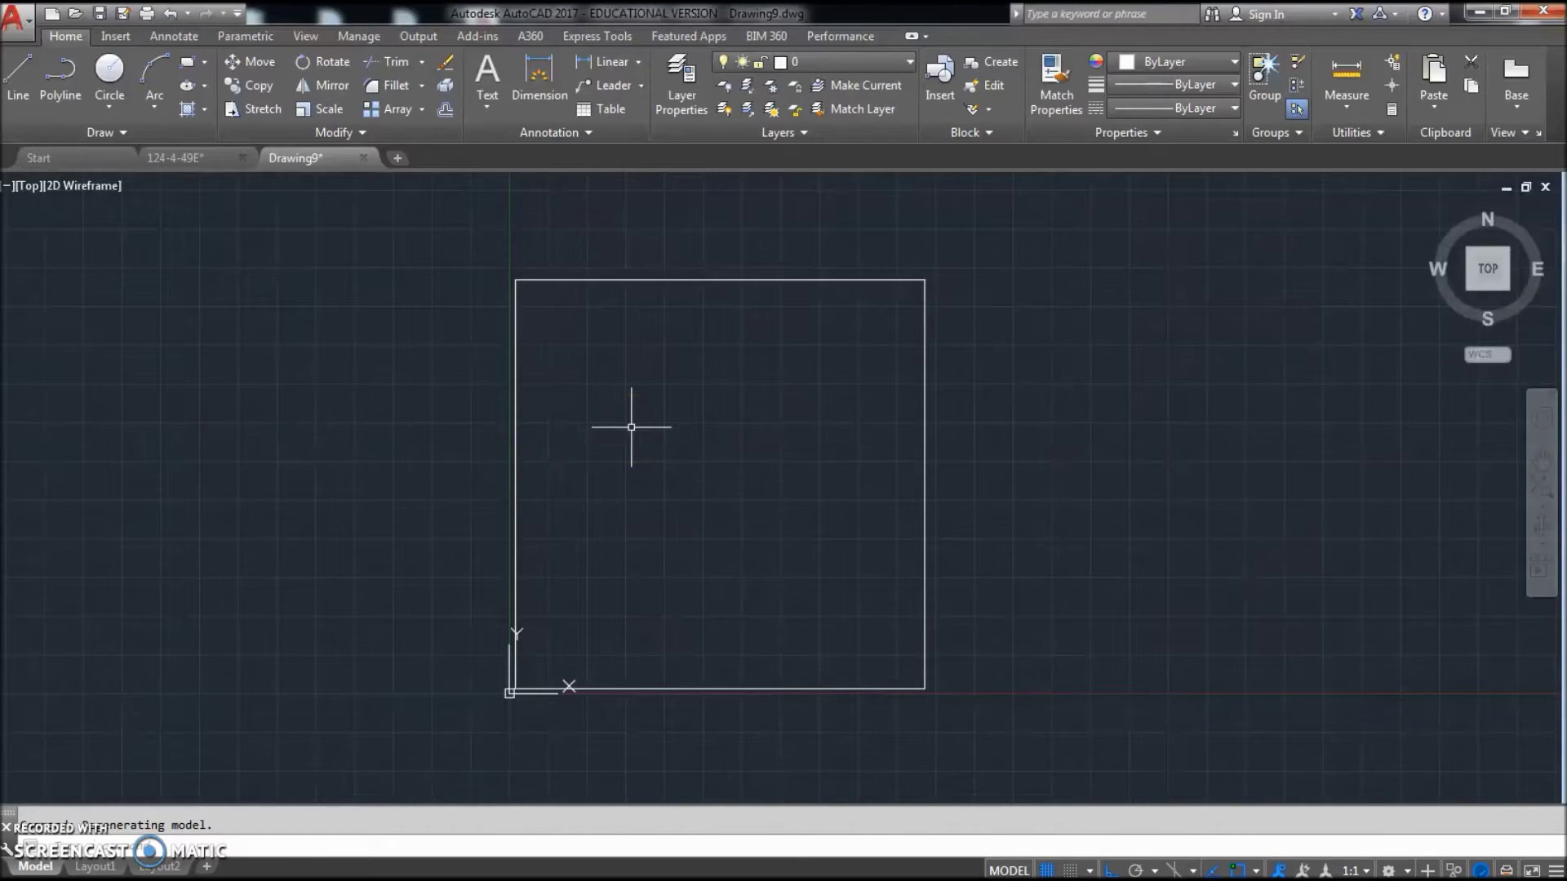
{"action": "middle_click_drag", "start_coordinate": [954, 427], "coordinate": [971, 421]}
{"action": "scroll", "coordinate": [804, 454], "scroll_direction": "up", "scroll_amount": 2}
{"action": "scroll", "coordinate": [780, 423], "scroll_direction": "down", "scroll_amount": 2}
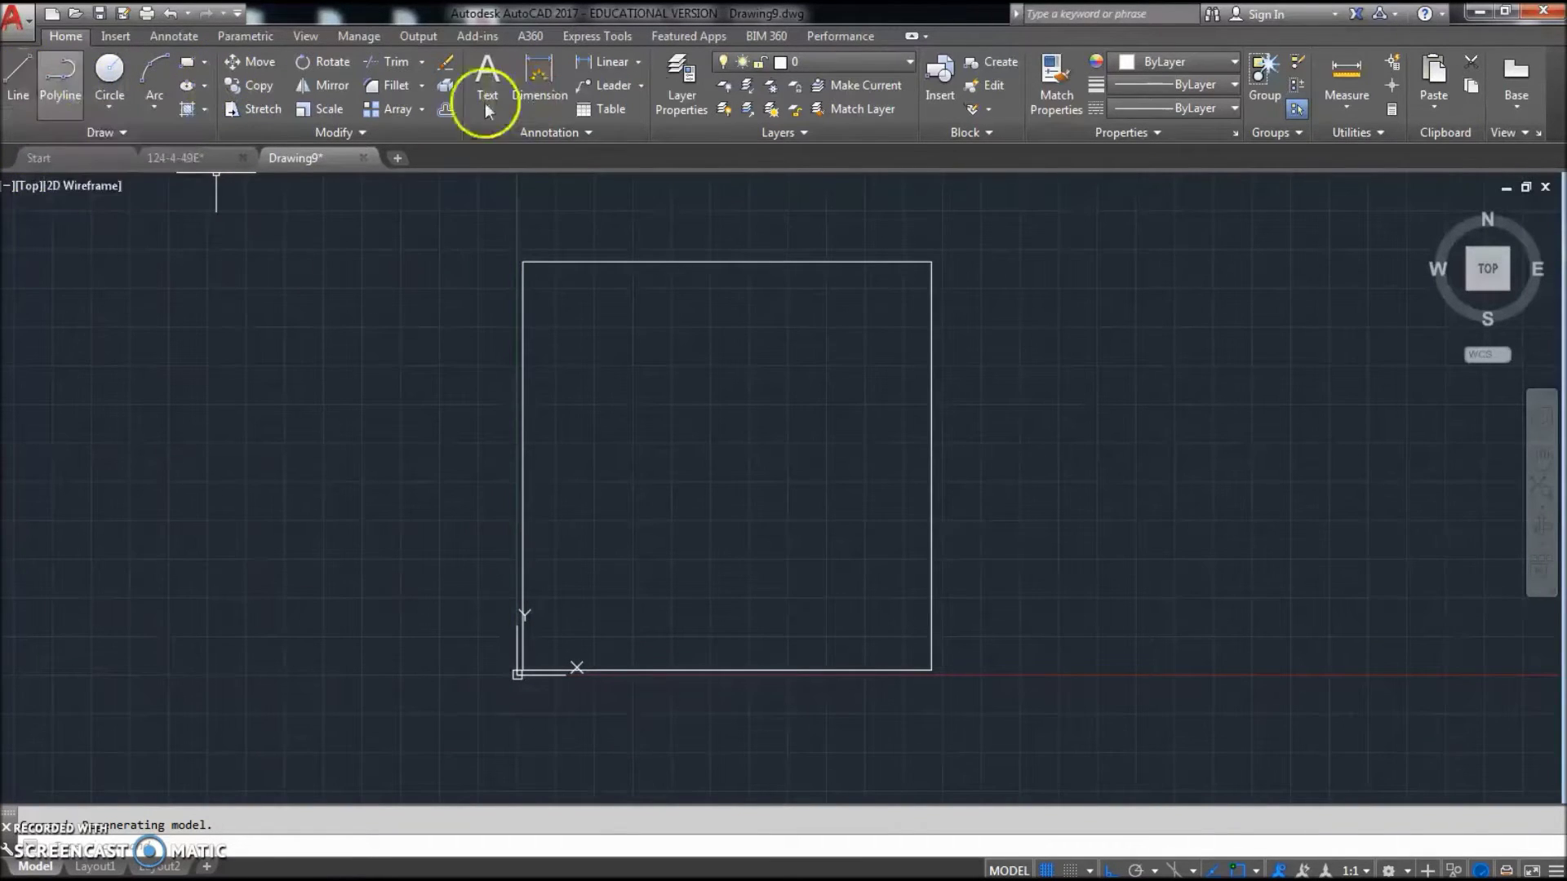
- Offset all four sides of the square inward by 6 units
{"action": "left_click", "coordinate": [444, 108]}
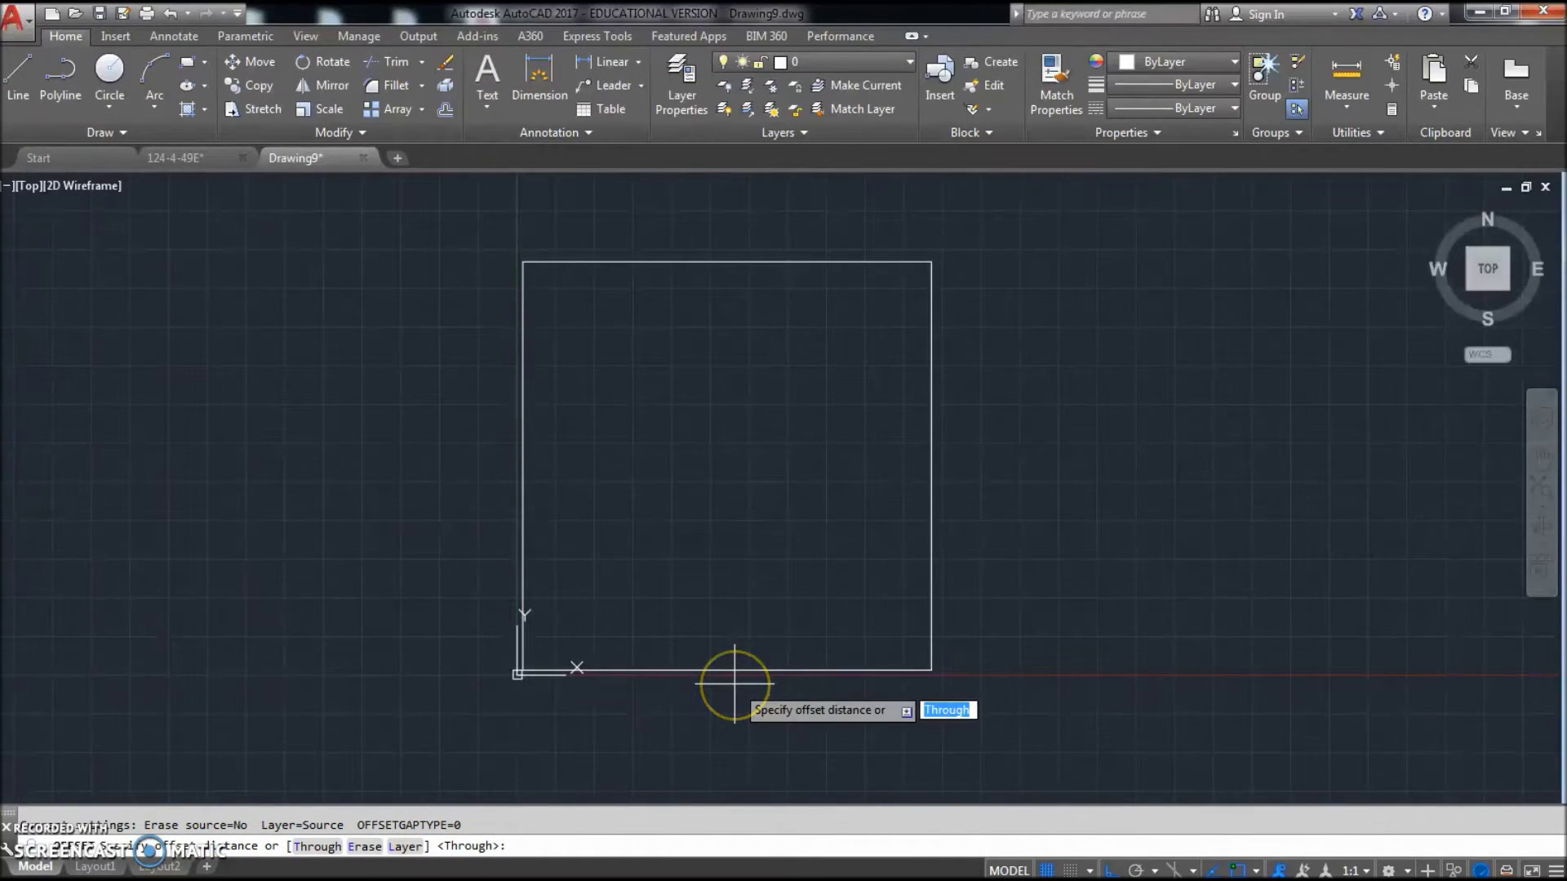
{"action": "type", "text": "6"}
{"action": "key", "text": "Return"}
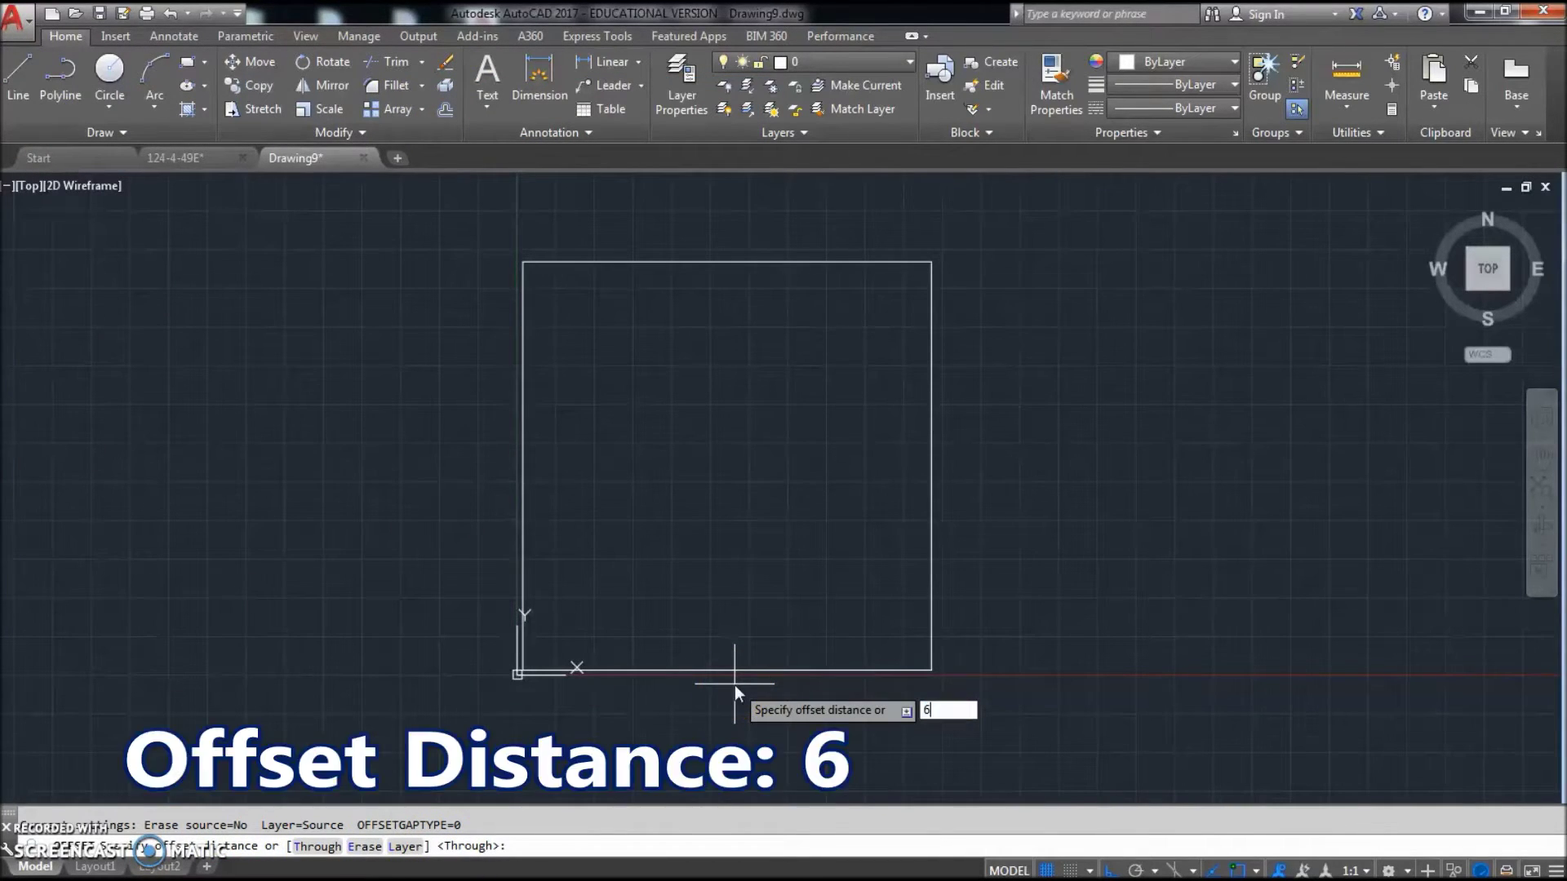
{"action": "left_click", "coordinate": [761, 669]}
{"action": "left_click", "coordinate": [757, 645]}
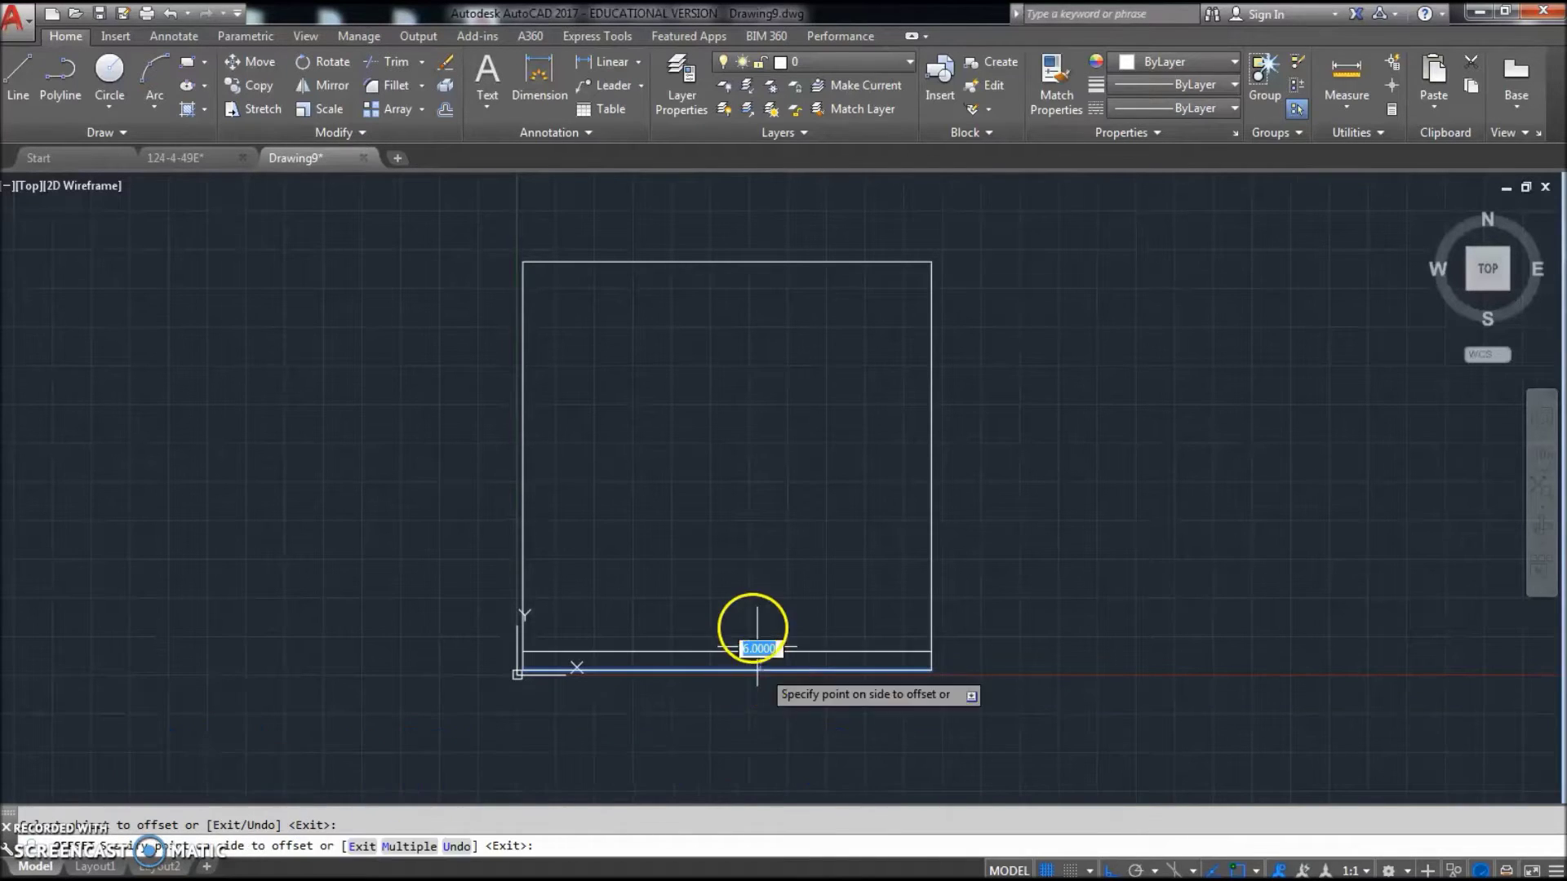
{"action": "left_click", "coordinate": [722, 262]}
{"action": "left_click", "coordinate": [703, 364]}
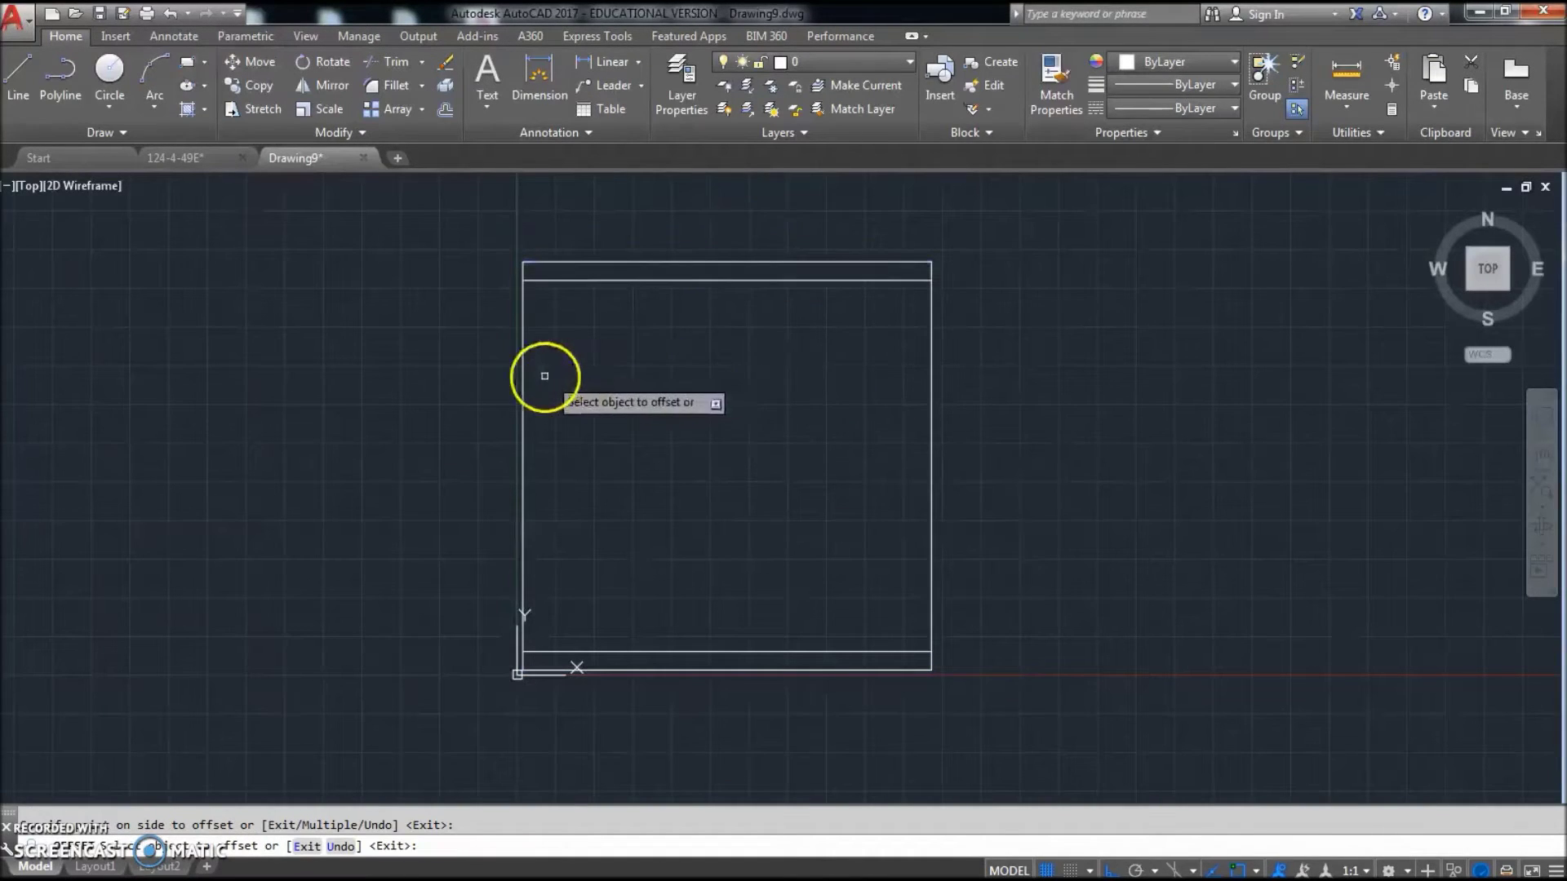
{"action": "left_click", "coordinate": [523, 381]}
{"action": "left_click", "coordinate": [569, 374]}
{"action": "left_click", "coordinate": [931, 408]}
{"action": "left_click", "coordinate": [864, 414]}
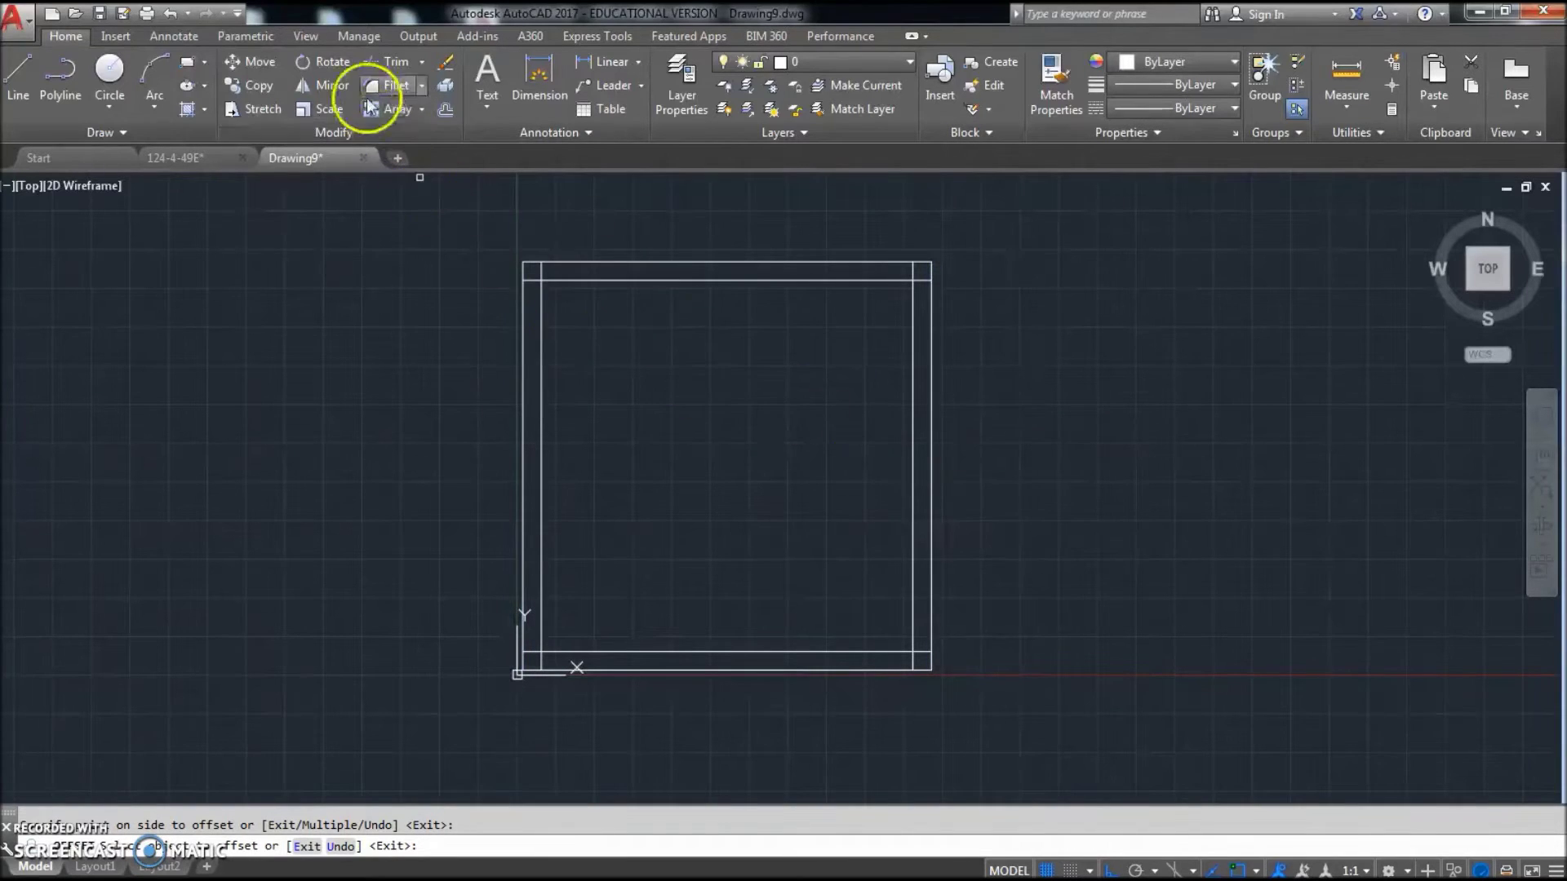
- Trim the overlapping line ends at the four corners to leave a clean inner square
{"action": "left_click", "coordinate": [398, 61]}
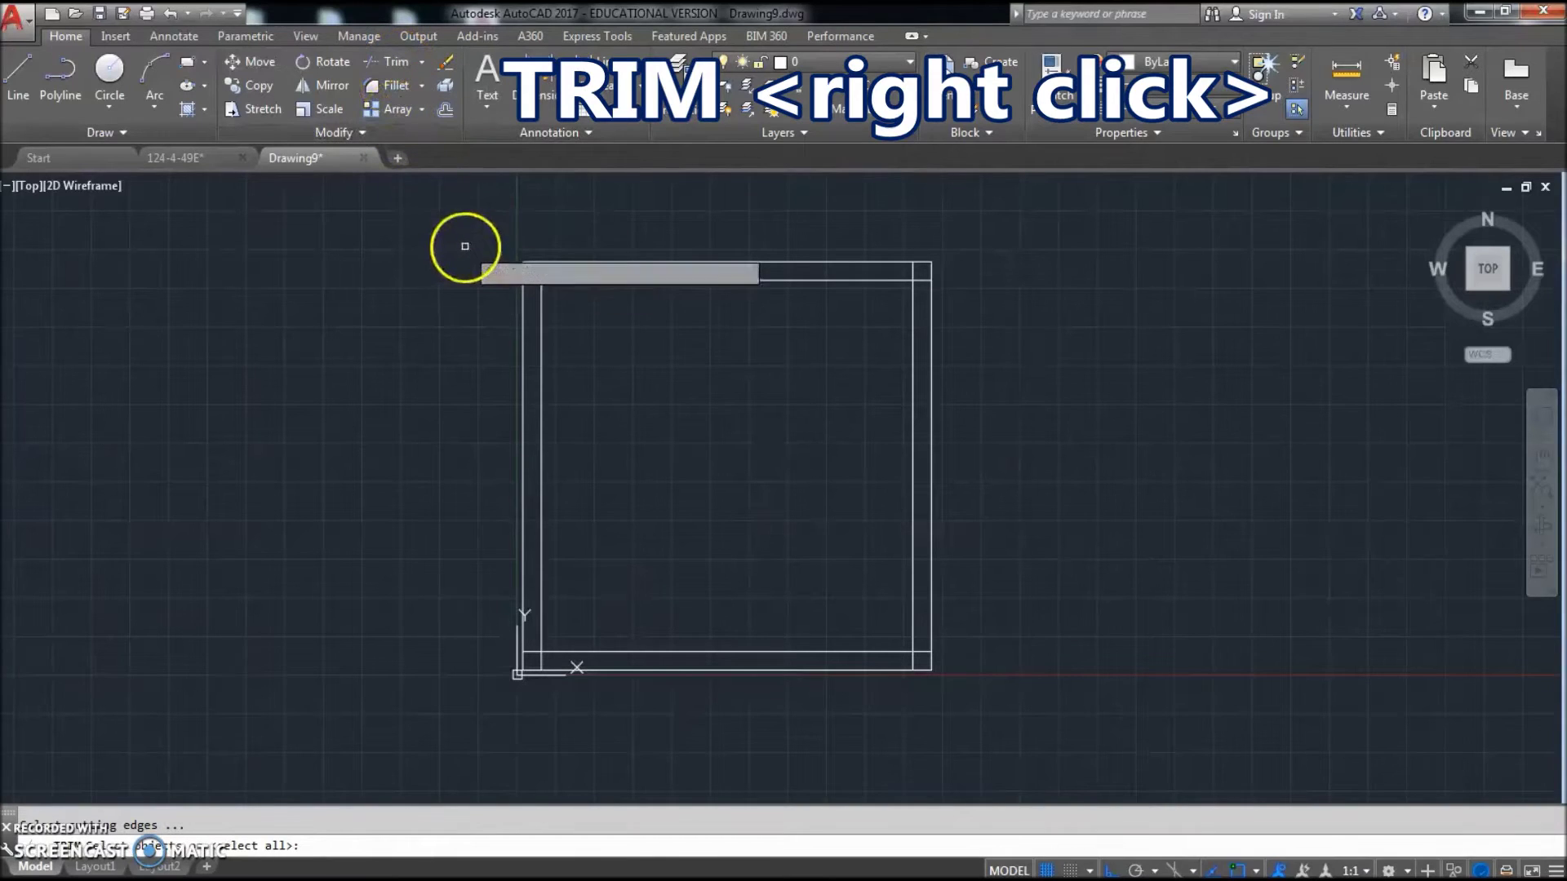
{"action": "right_click", "coordinate": [490, 260]}
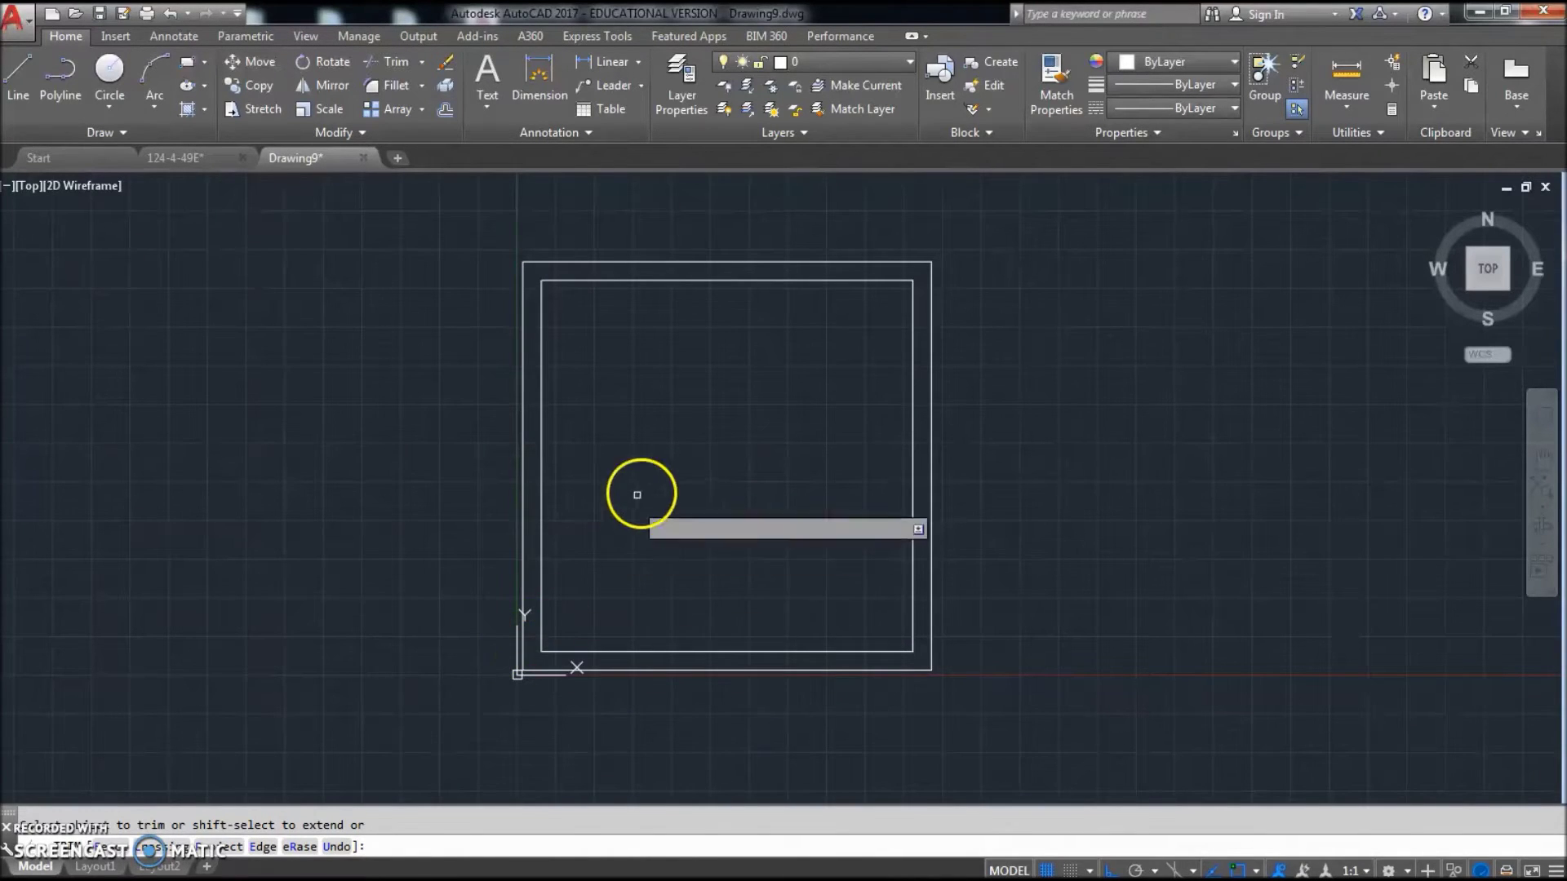
{"action": "right_click", "coordinate": [704, 421]}
{"action": "left_click", "coordinate": [763, 431]}
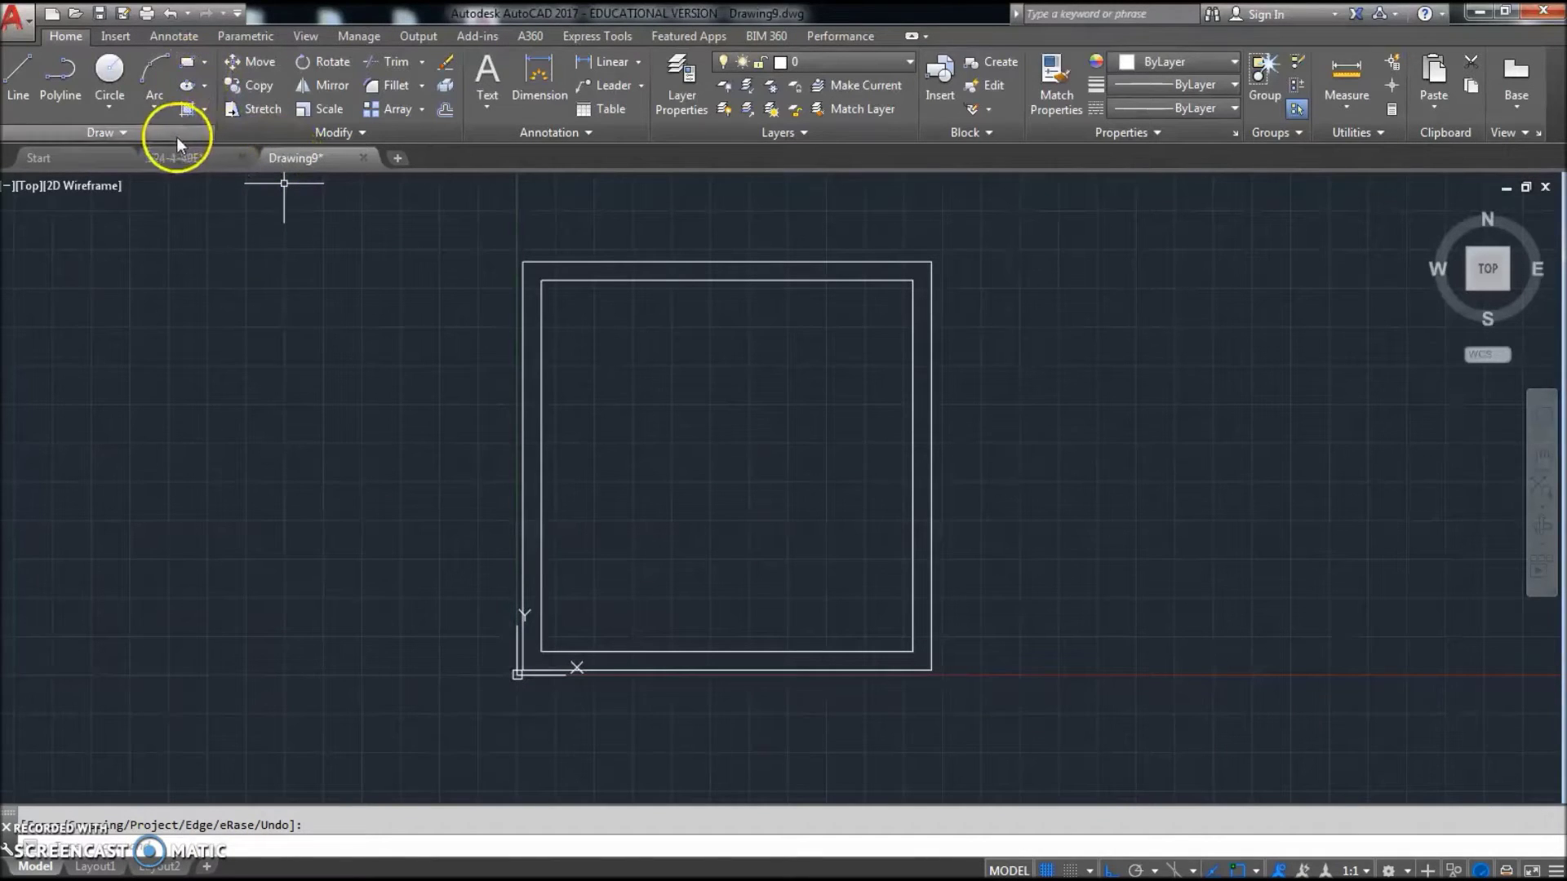
- Offset the inner square's left side rightward in 15-unit increments to create seven evenly spaced vertical grid lines
{"action": "left_click", "coordinate": [446, 108]}
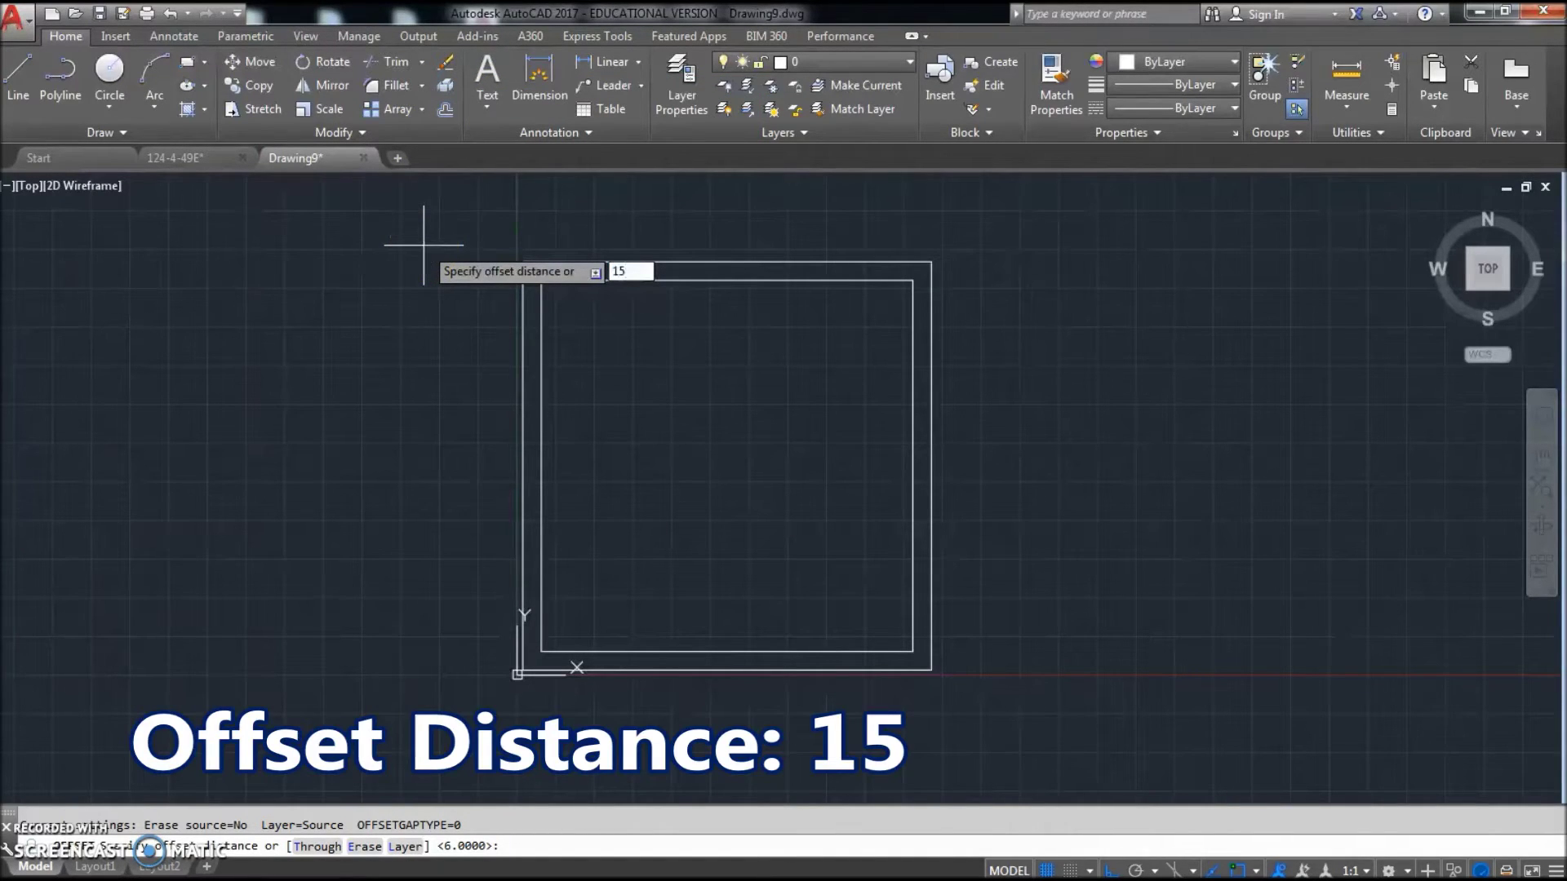
{"action": "key", "text": "Return"}
{"action": "left_click", "coordinate": [541, 482]}
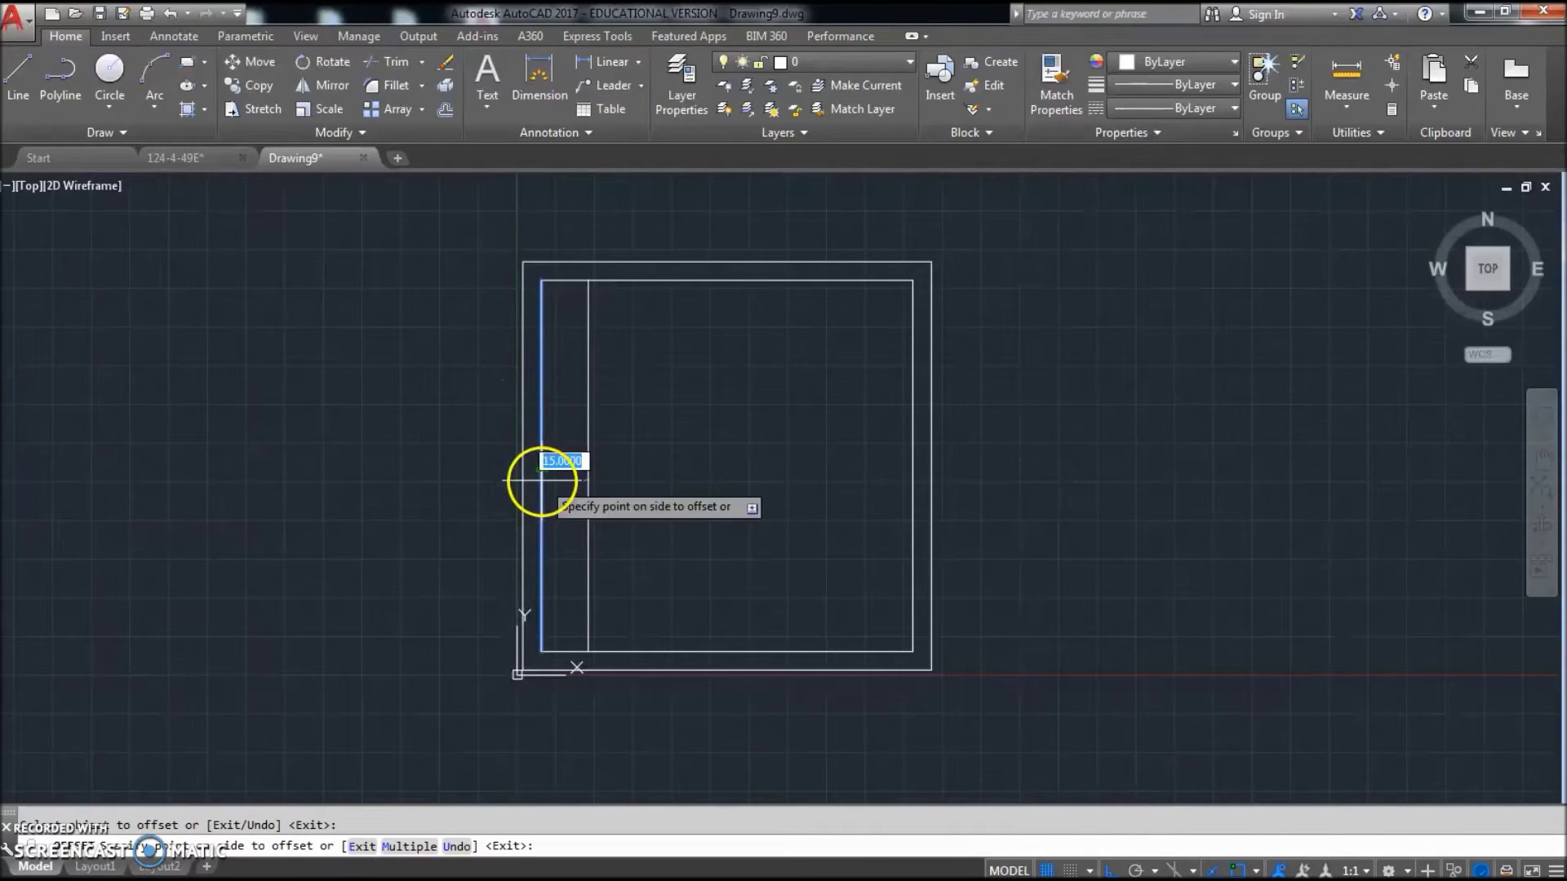
{"action": "left_click", "coordinate": [686, 474]}
{"action": "left_click", "coordinate": [588, 490]}
{"action": "left_click", "coordinate": [661, 487]}
{"action": "left_click", "coordinate": [634, 489]}
{"action": "left_click", "coordinate": [707, 487]}
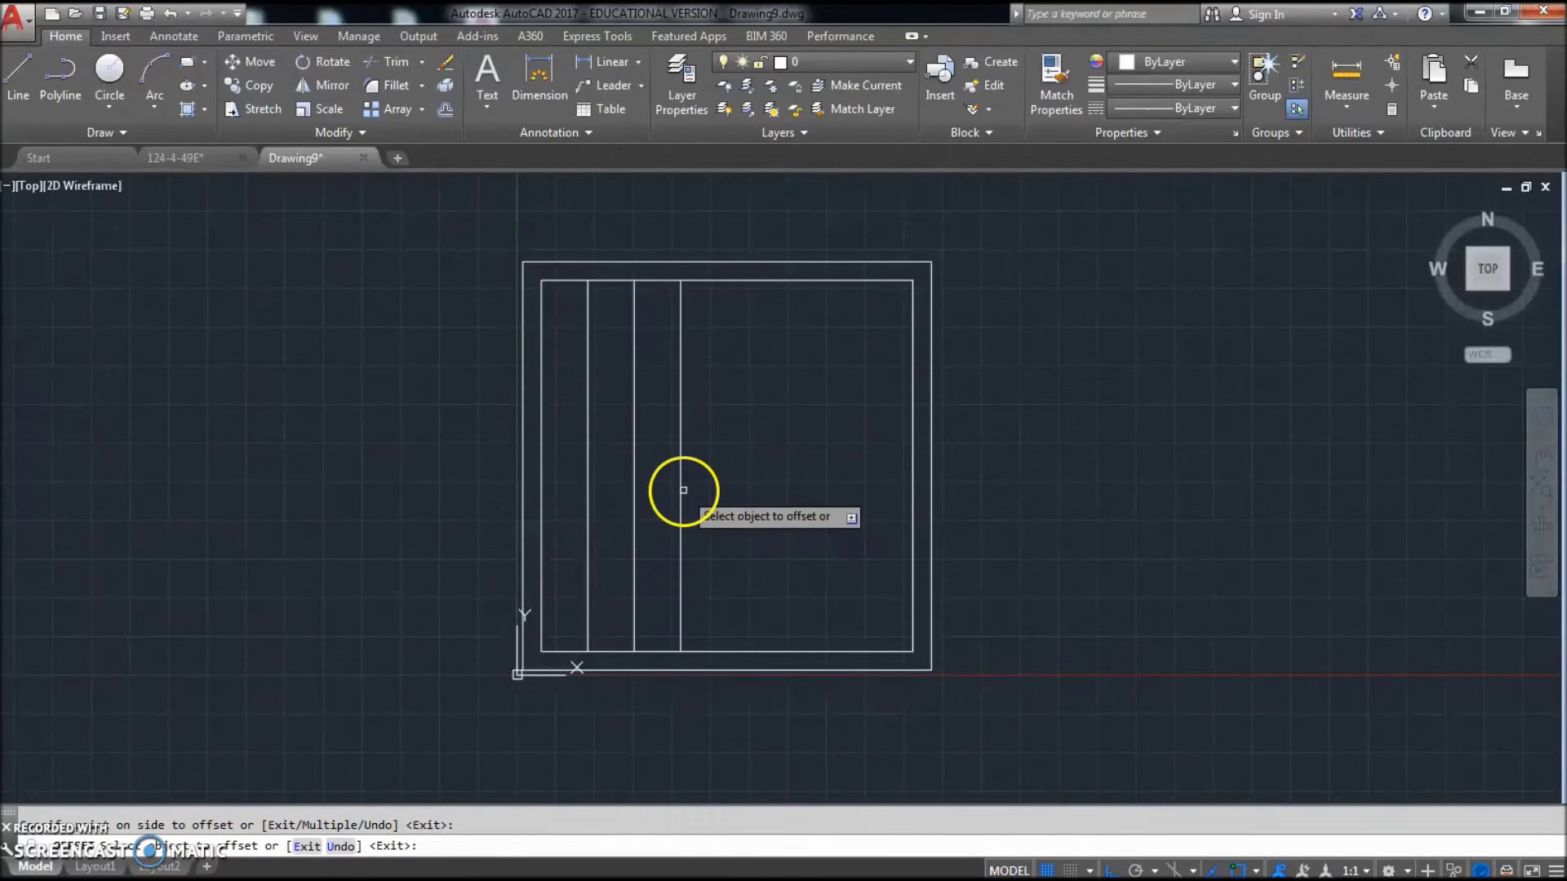
{"action": "left_click", "coordinate": [682, 490]}
{"action": "left_click", "coordinate": [707, 489]}
{"action": "left_click", "coordinate": [727, 489]}
{"action": "left_click", "coordinate": [789, 491]}
{"action": "left_click", "coordinate": [774, 490]}
{"action": "left_click", "coordinate": [817, 492]}
{"action": "left_click", "coordinate": [817, 491]}
{"action": "left_click", "coordinate": [839, 488]}
- Offset the inner square's bottom side upward in 15-unit increments to create seven horizontal lines completing the 8 by 8 grid
{"action": "left_click", "coordinate": [845, 652]}
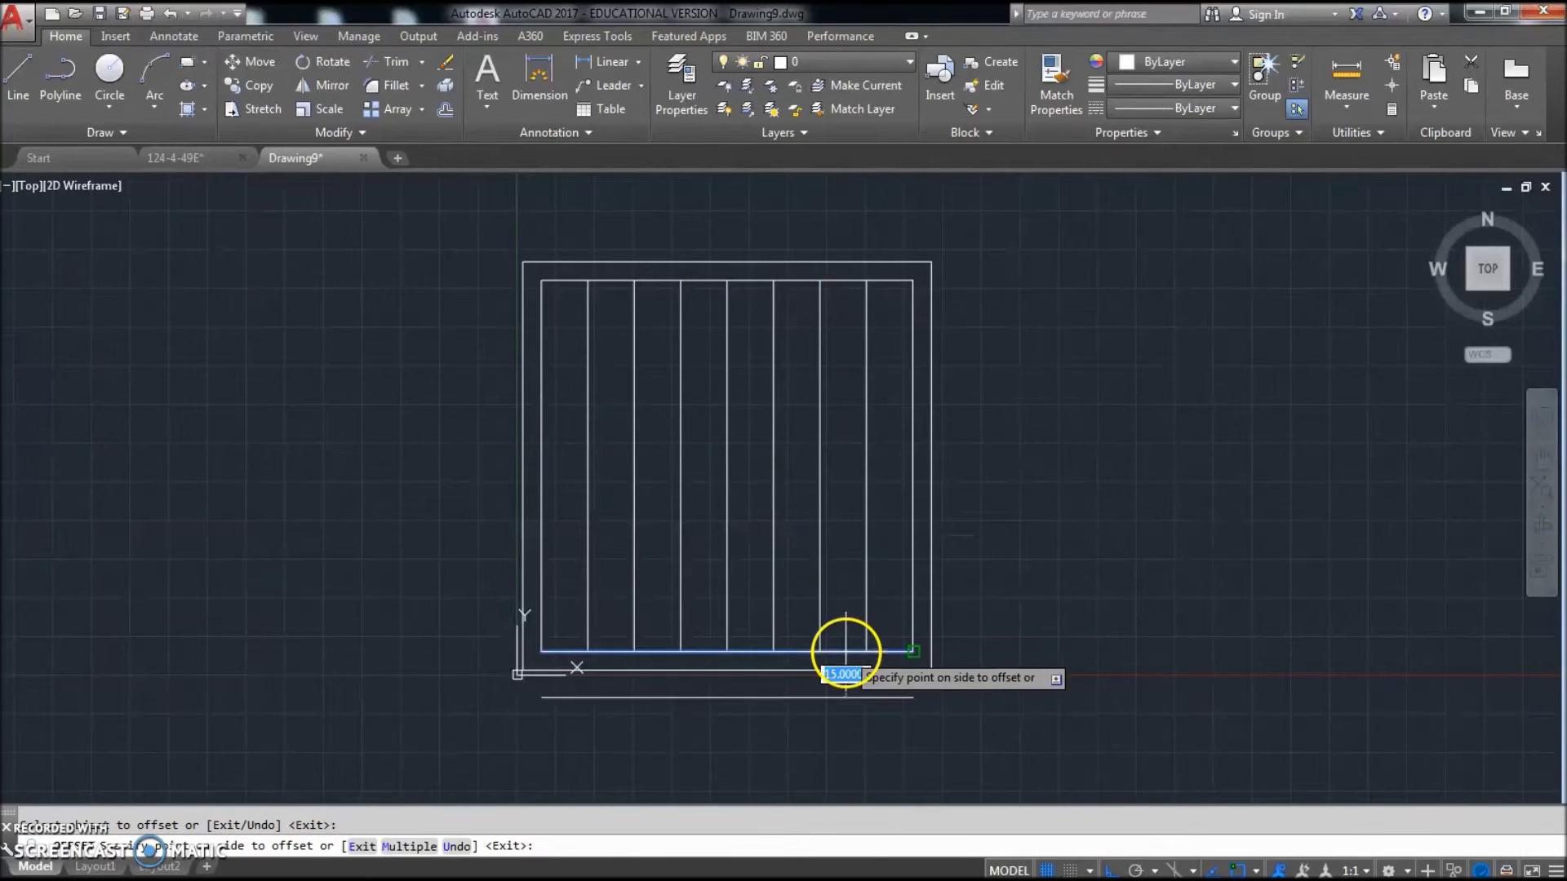
{"action": "left_click", "coordinate": [849, 610]}
{"action": "left_click", "coordinate": [850, 605]}
{"action": "left_click", "coordinate": [843, 558]}
{"action": "left_click", "coordinate": [843, 558]}
{"action": "left_click", "coordinate": [838, 516]}
{"action": "left_click", "coordinate": [840, 511]}
{"action": "left_click", "coordinate": [841, 470]}
{"action": "left_click", "coordinate": [841, 467]}
{"action": "left_click", "coordinate": [840, 428]}
{"action": "left_click", "coordinate": [846, 418]}
{"action": "left_click", "coordinate": [839, 377]}
{"action": "left_click", "coordinate": [841, 372]}
{"action": "left_click", "coordinate": [844, 334]}
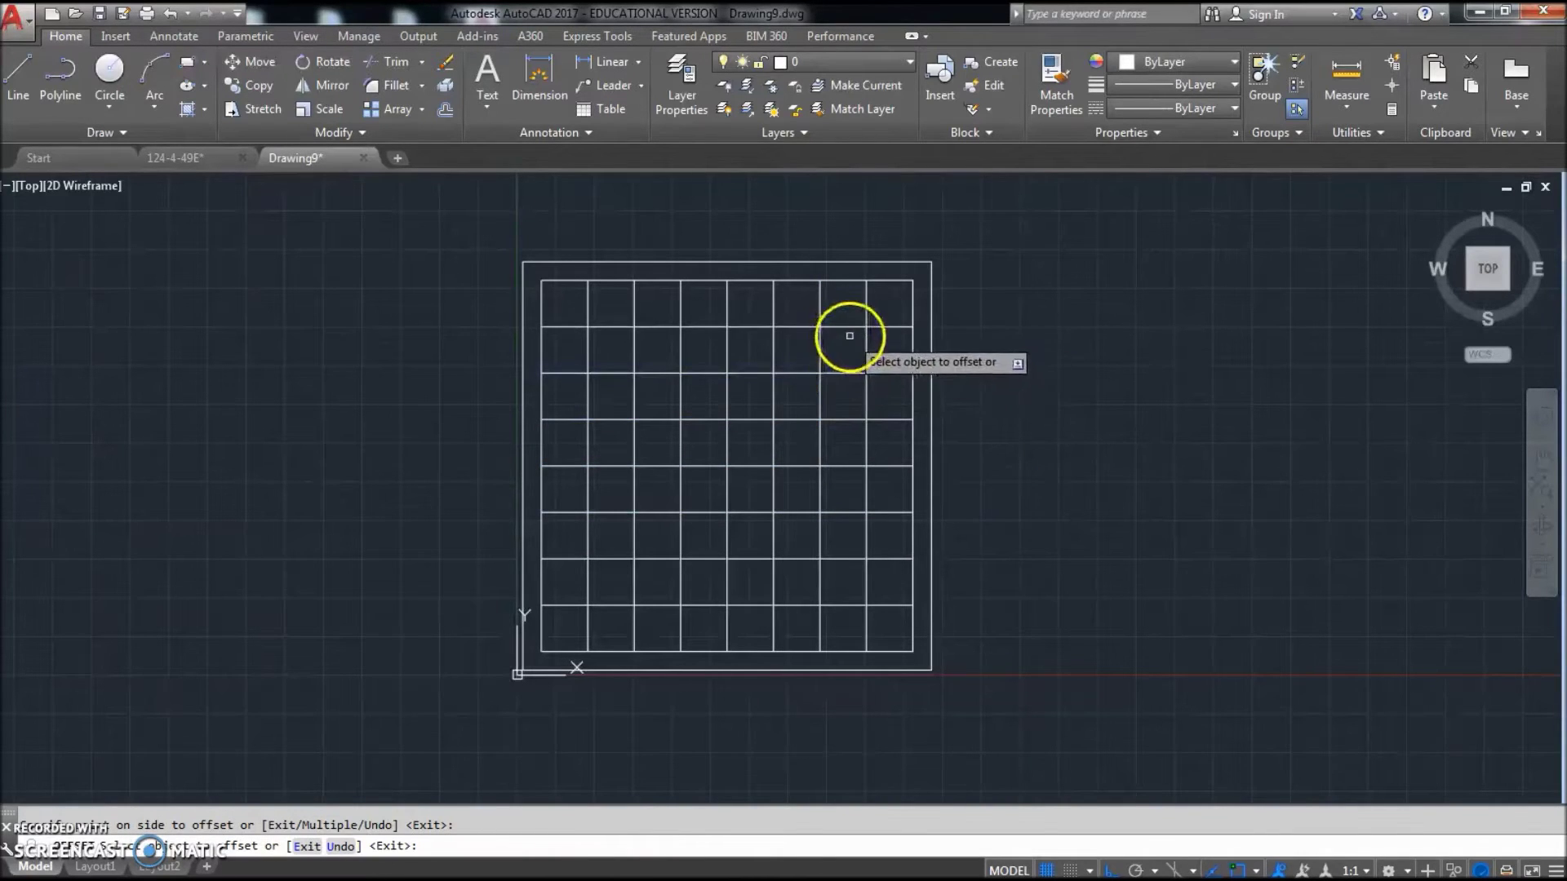
{"action": "scroll", "coordinate": [530, 645], "scroll_direction": "up", "scroll_amount": 5}
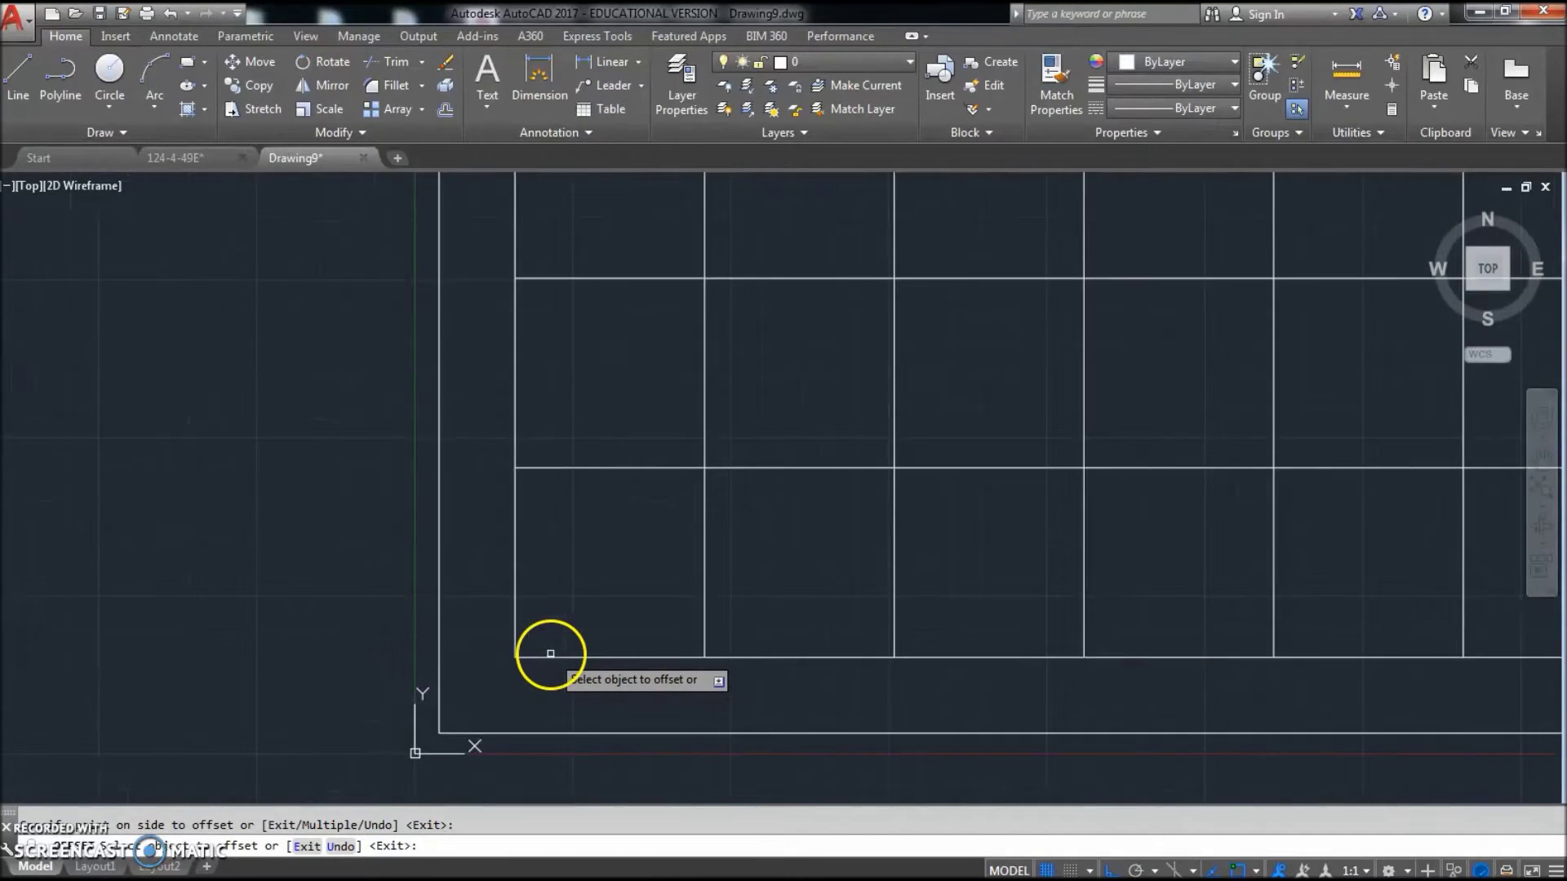
{"action": "middle_click_drag", "start_coordinate": [551, 653], "coordinate": [625, 602]}
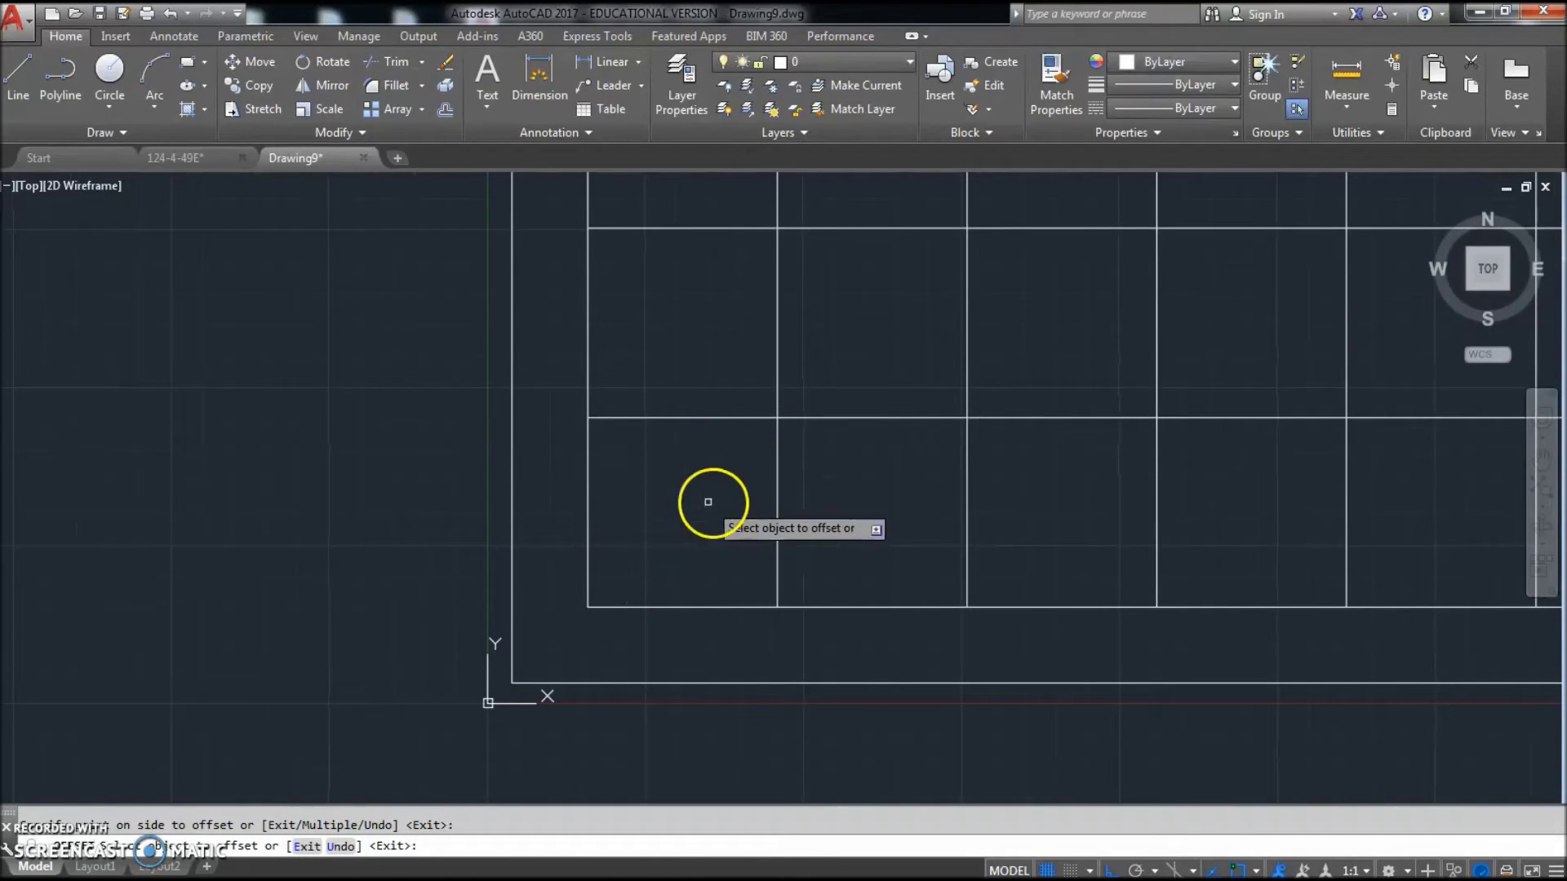
{"action": "right_click", "coordinate": [687, 524]}
{"action": "left_click", "coordinate": [718, 537]}
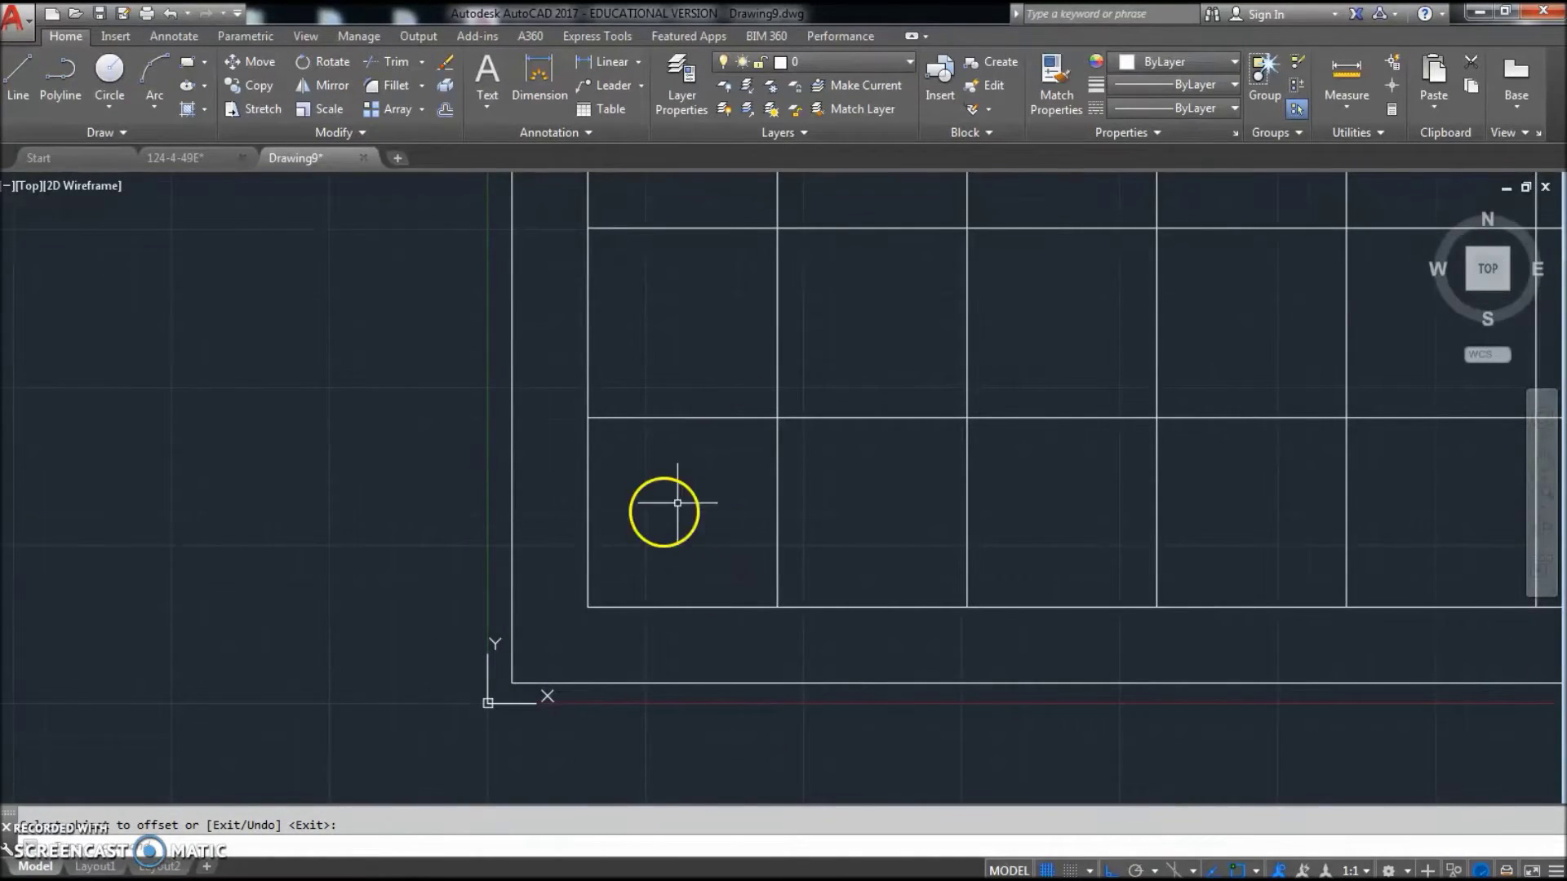
- Offset the inner square's left side rightward in 3-unit increments to create four lines within the first grid column
{"action": "scroll", "coordinate": [690, 497], "scroll_direction": "down", "scroll_amount": 2}
{"action": "middle_click_drag", "start_coordinate": [773, 486], "coordinate": [694, 508]}
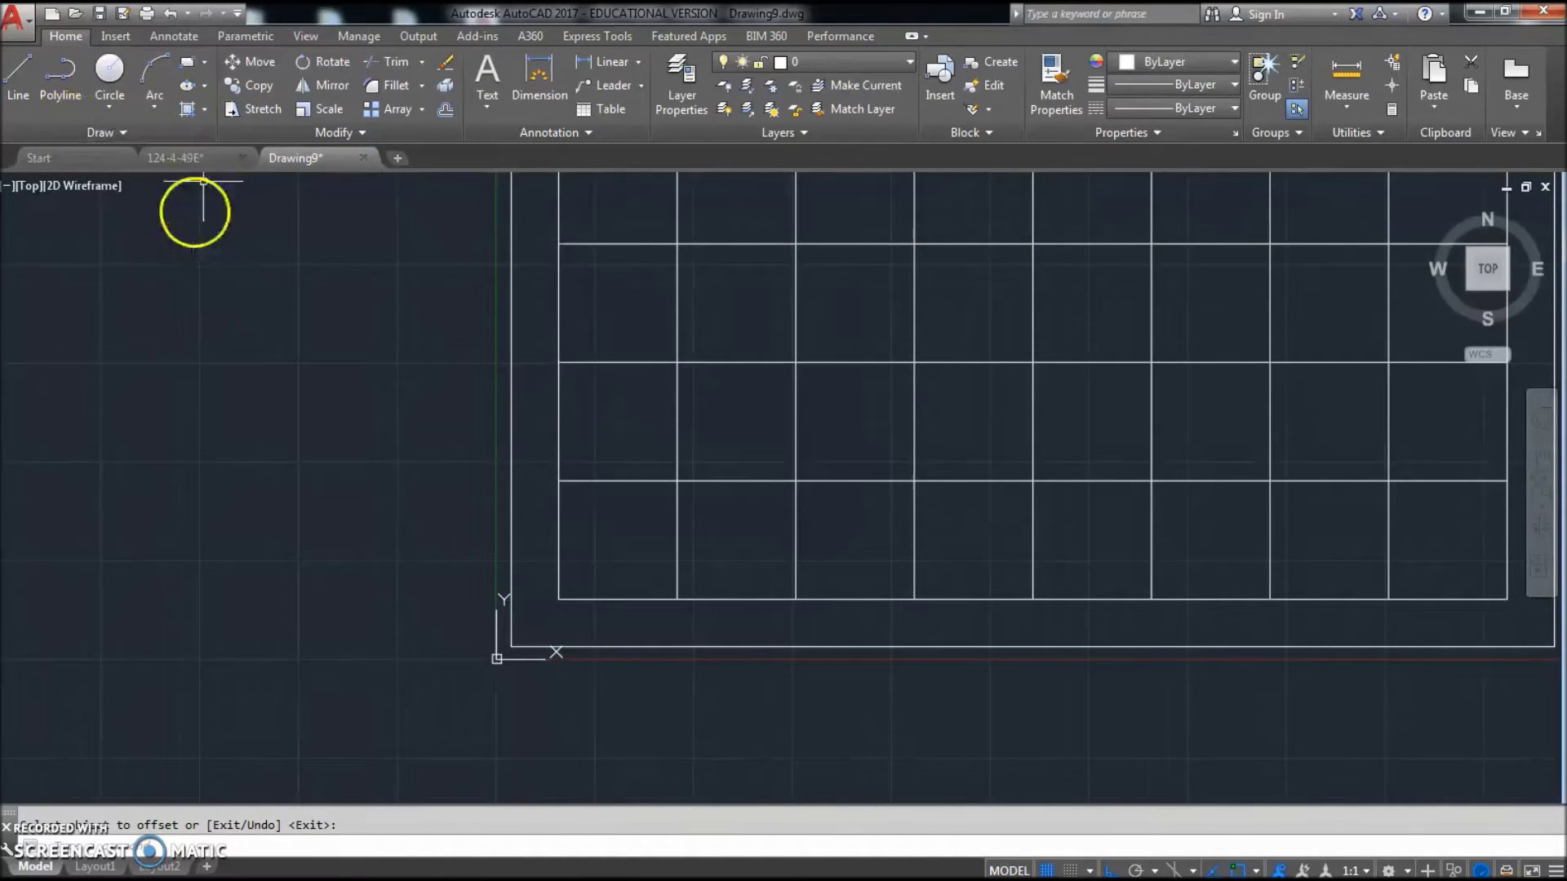
{"action": "left_click", "coordinate": [445, 109]}
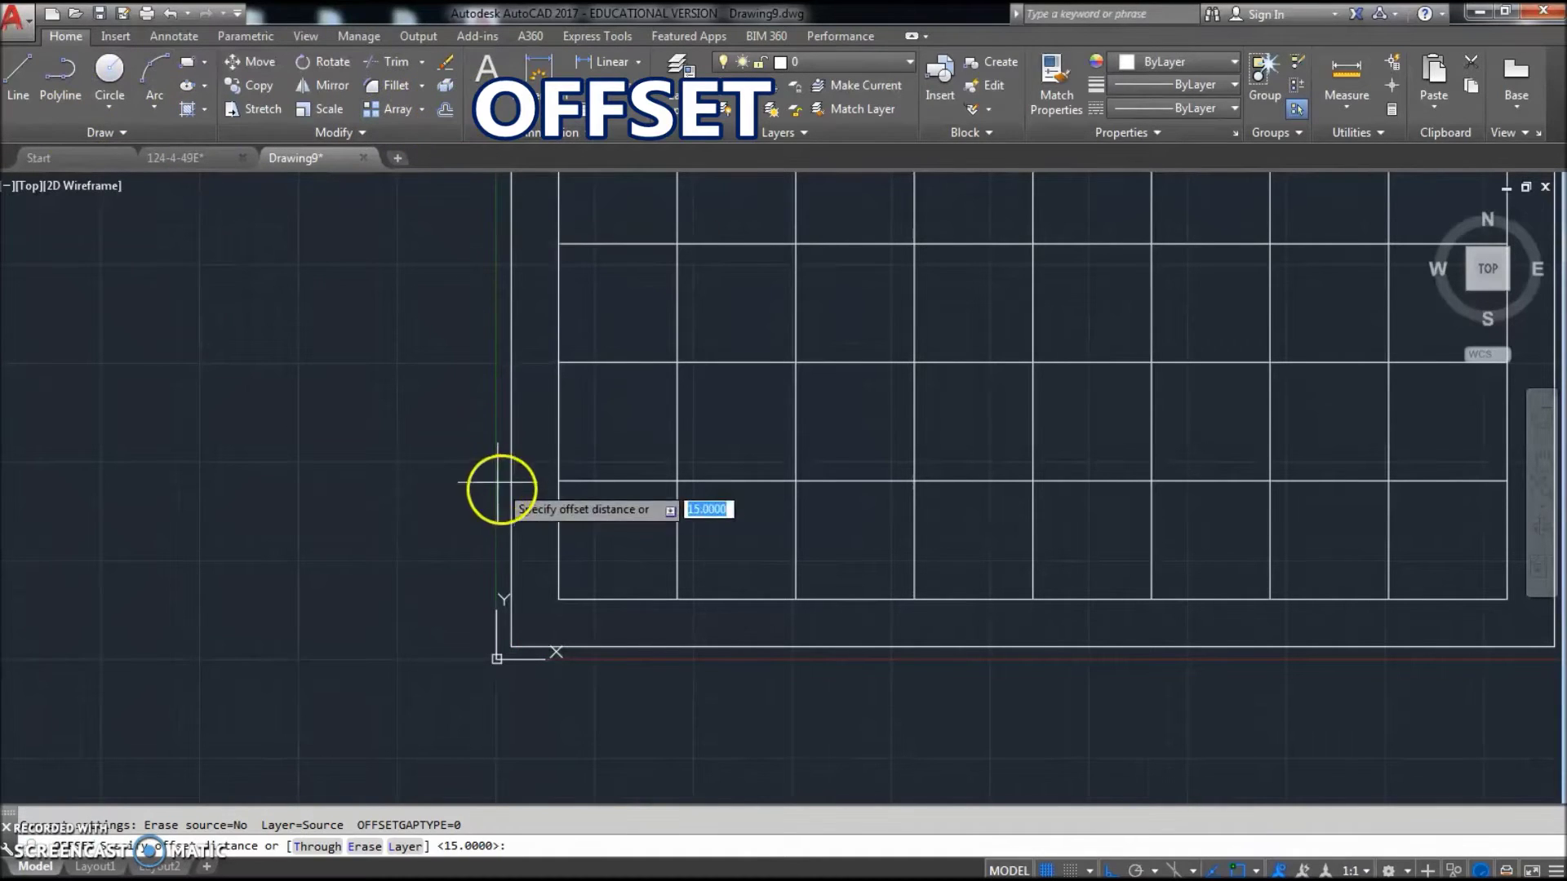
{"action": "type", "text": "3"}
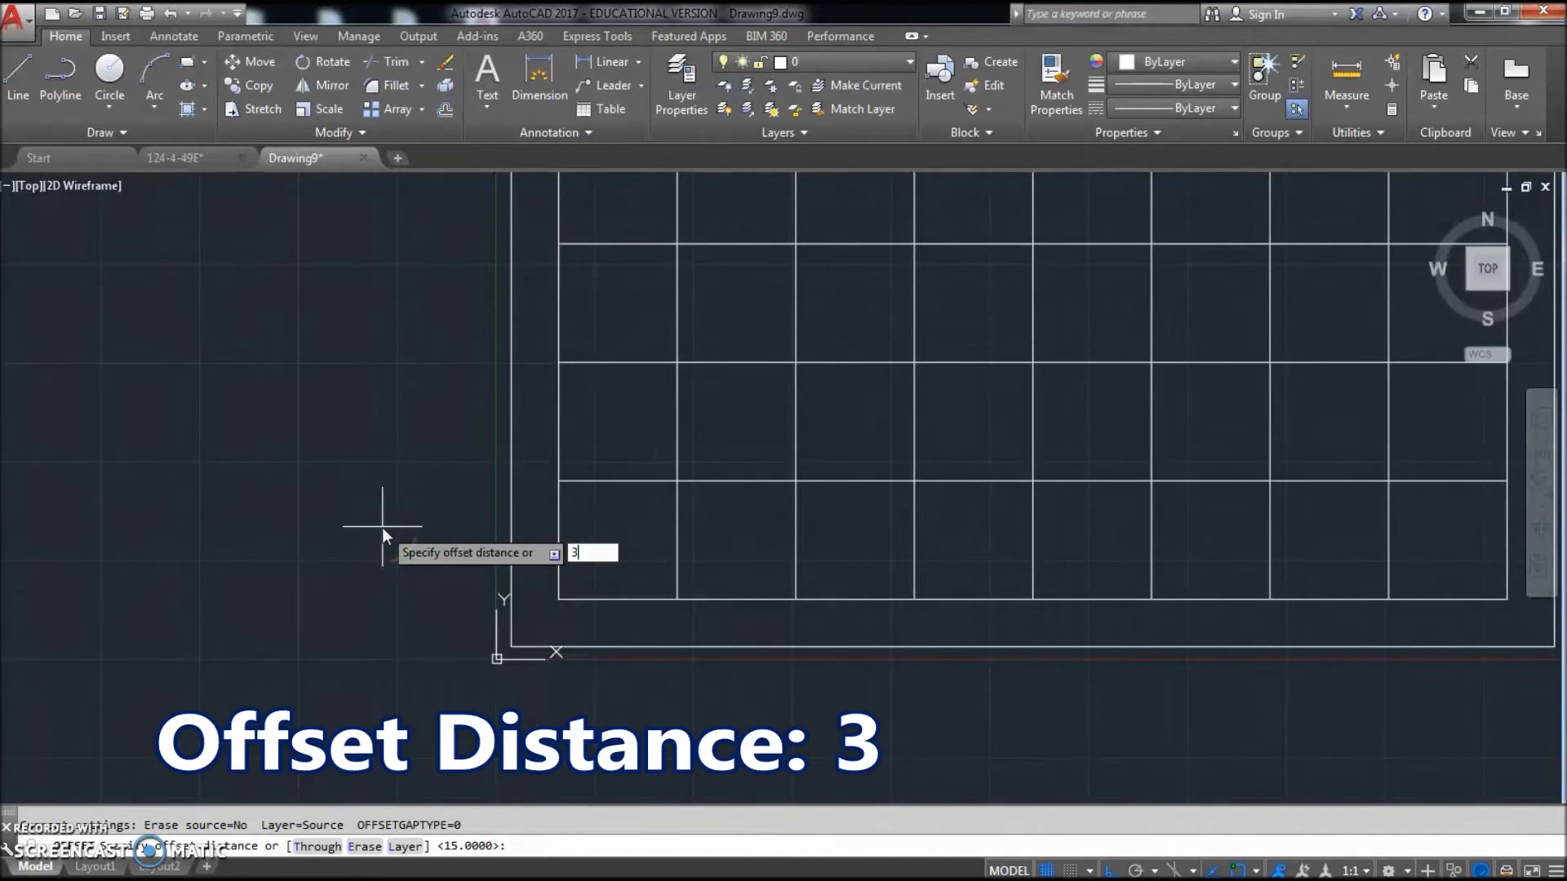
{"action": "key", "text": "Return"}
{"action": "left_click", "coordinate": [559, 549]}
{"action": "left_click", "coordinate": [590, 545]}
{"action": "left_click", "coordinate": [583, 549]}
{"action": "left_click", "coordinate": [596, 544]}
{"action": "left_click", "coordinate": [606, 543]}
{"action": "left_click", "coordinate": [653, 544]}
{"action": "left_click", "coordinate": [629, 548]}
{"action": "left_click", "coordinate": [647, 549]}
- Trim the four closely spaced vertical lines above the lowest horizontal grid line, keeping them only in the bottom-left cell
{"action": "middle_click_drag", "start_coordinate": [680, 540], "coordinate": [711, 633]}
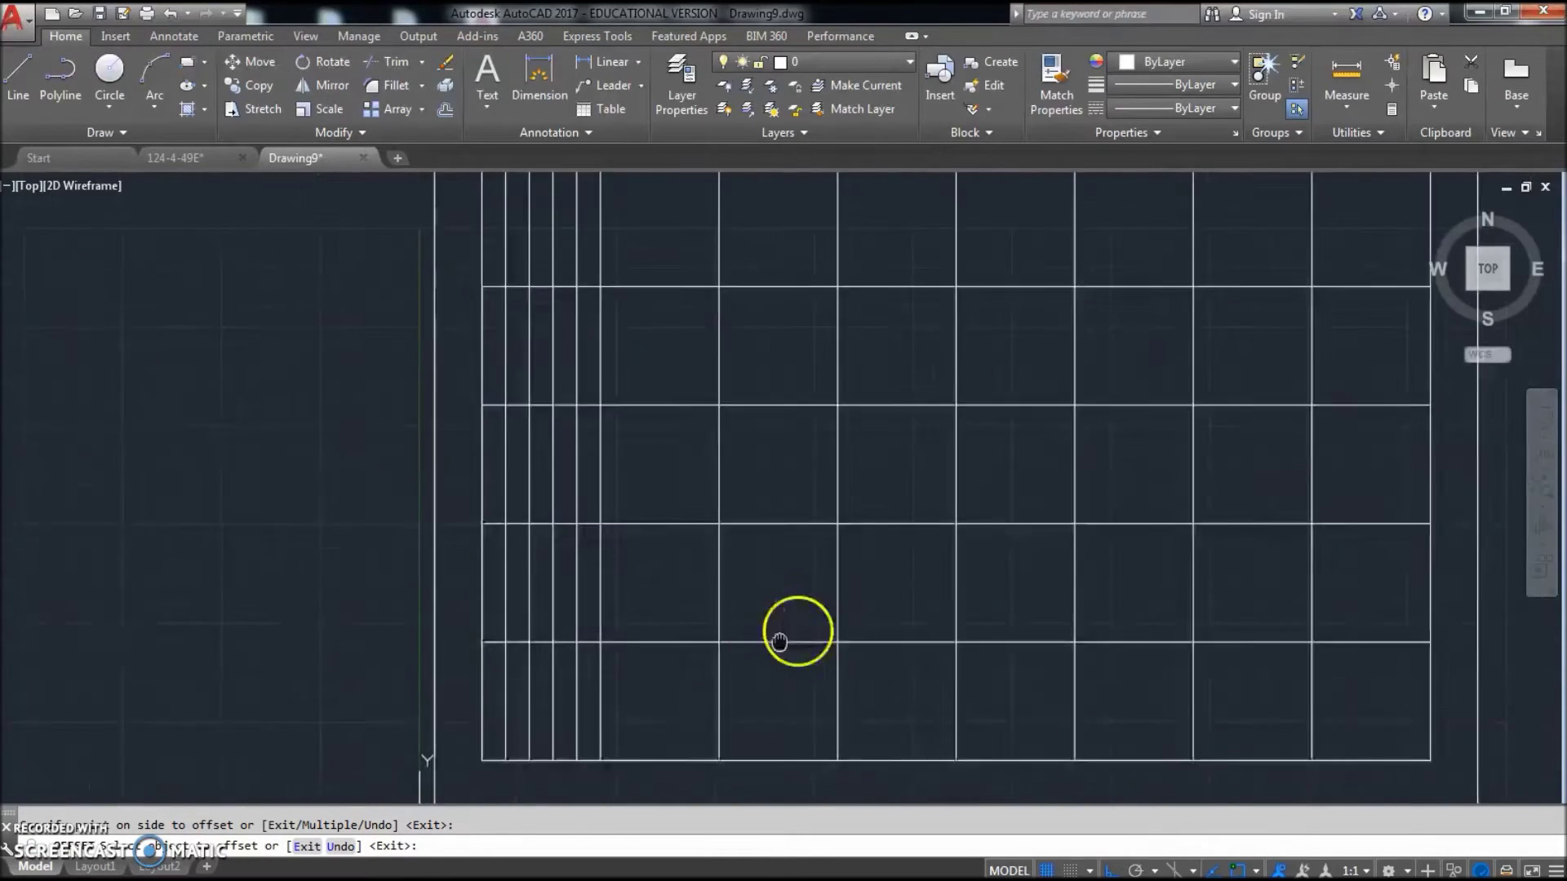
{"action": "scroll", "coordinate": [767, 610], "scroll_direction": "down", "scroll_amount": 5}
{"action": "scroll", "coordinate": [702, 541], "scroll_direction": "up", "scroll_amount": 2}
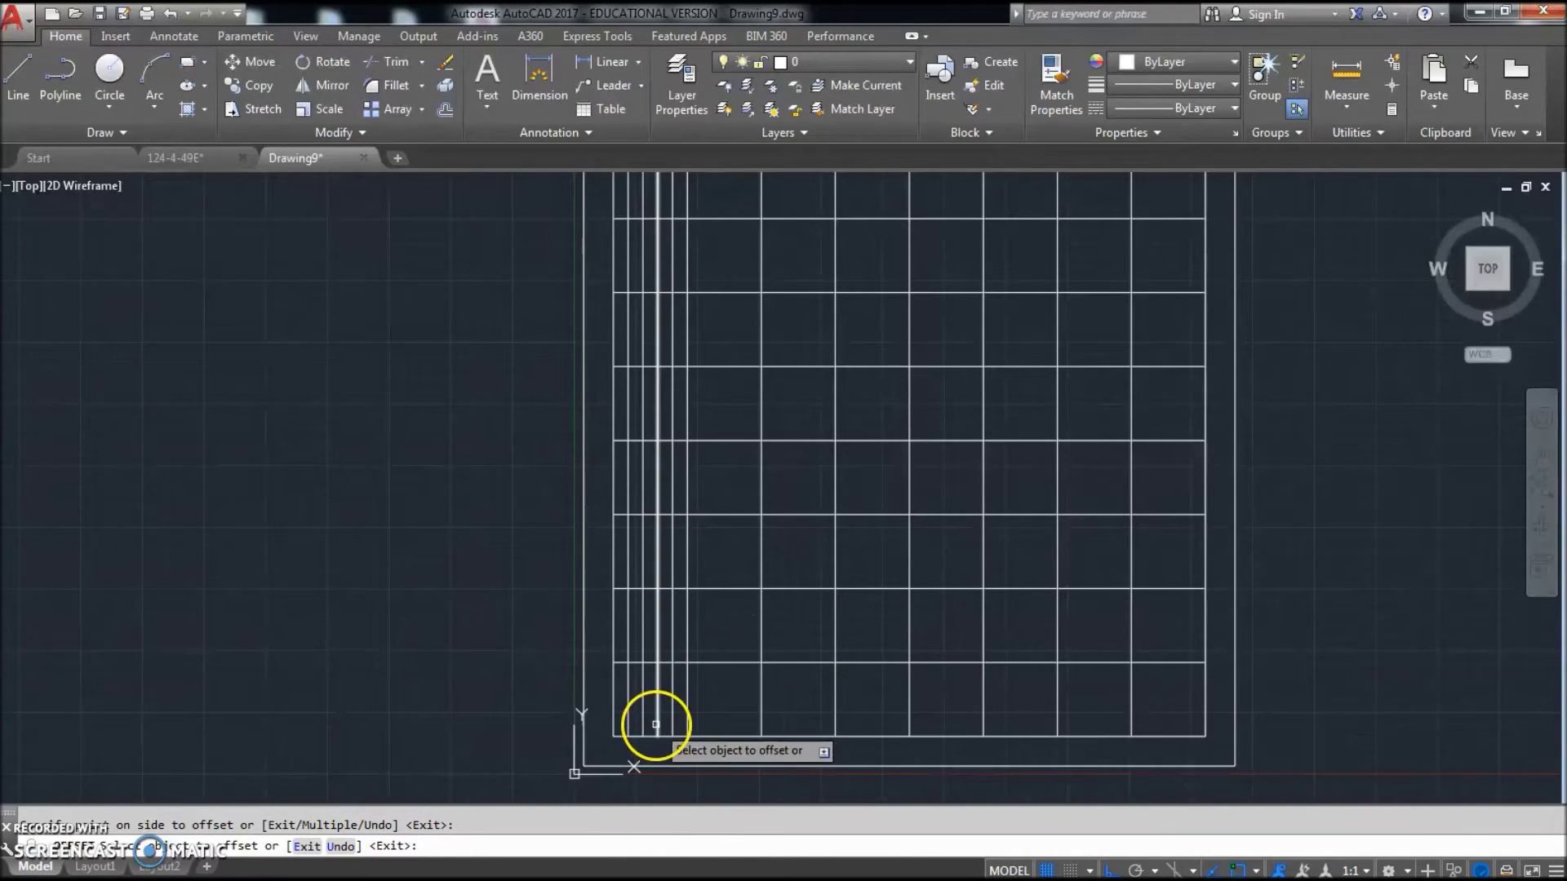
{"action": "mouse_move", "coordinate": [654, 718]}
{"action": "middle_mouse_down"}
{"action": "mouse_move", "coordinate": [810, 634]}
{"action": "mouse_move", "coordinate": [707, 549]}
{"action": "middle_mouse_up"}
{"action": "scroll", "coordinate": [694, 545], "scroll_direction": "up", "scroll_amount": 2}
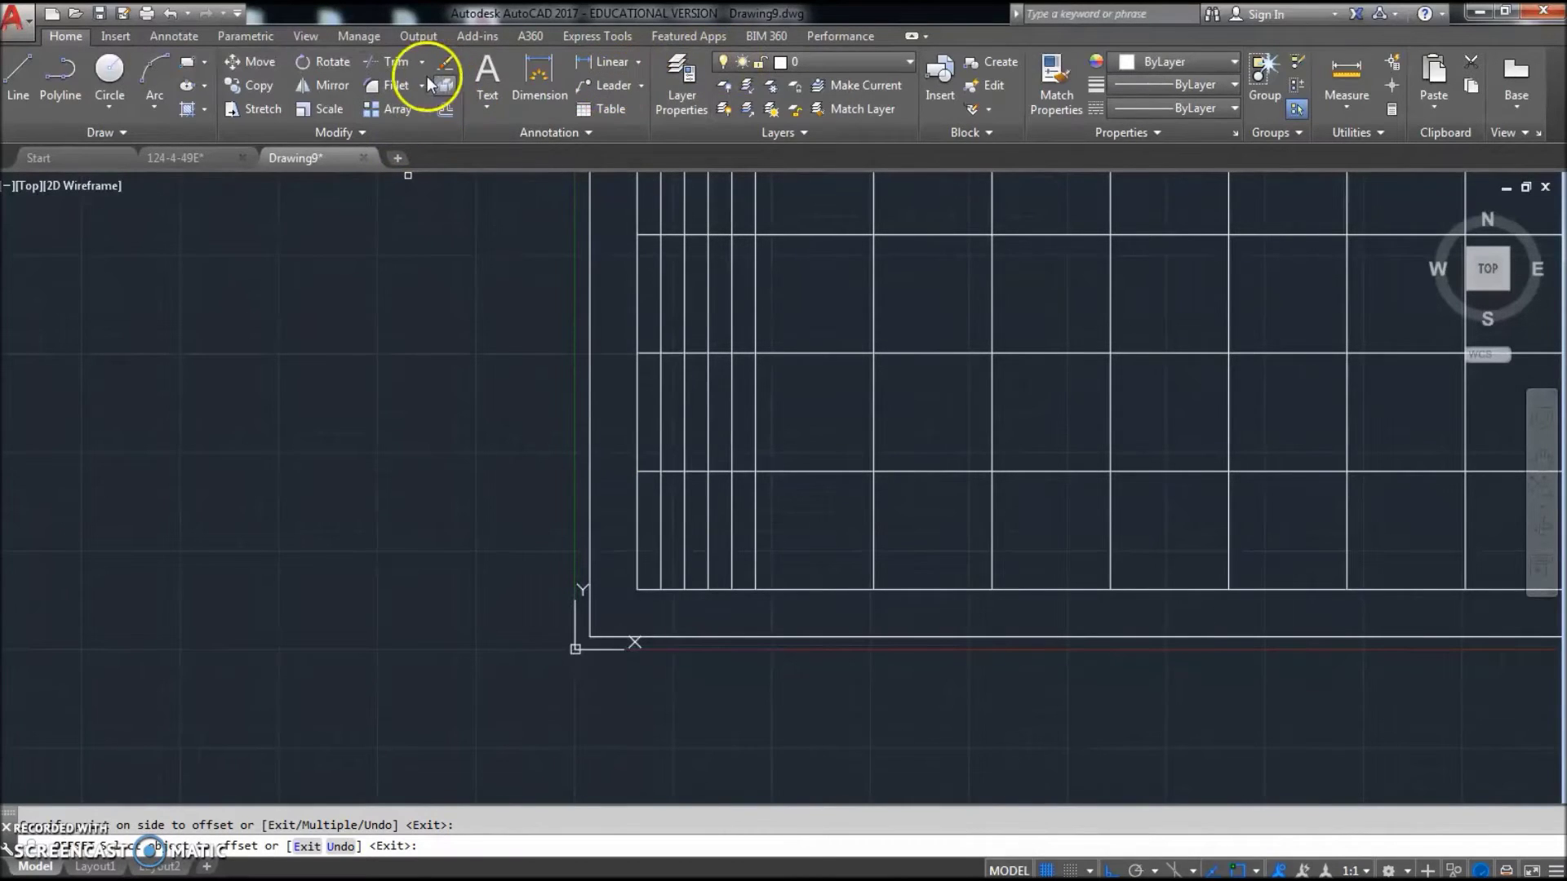
{"action": "left_click", "coordinate": [392, 61]}
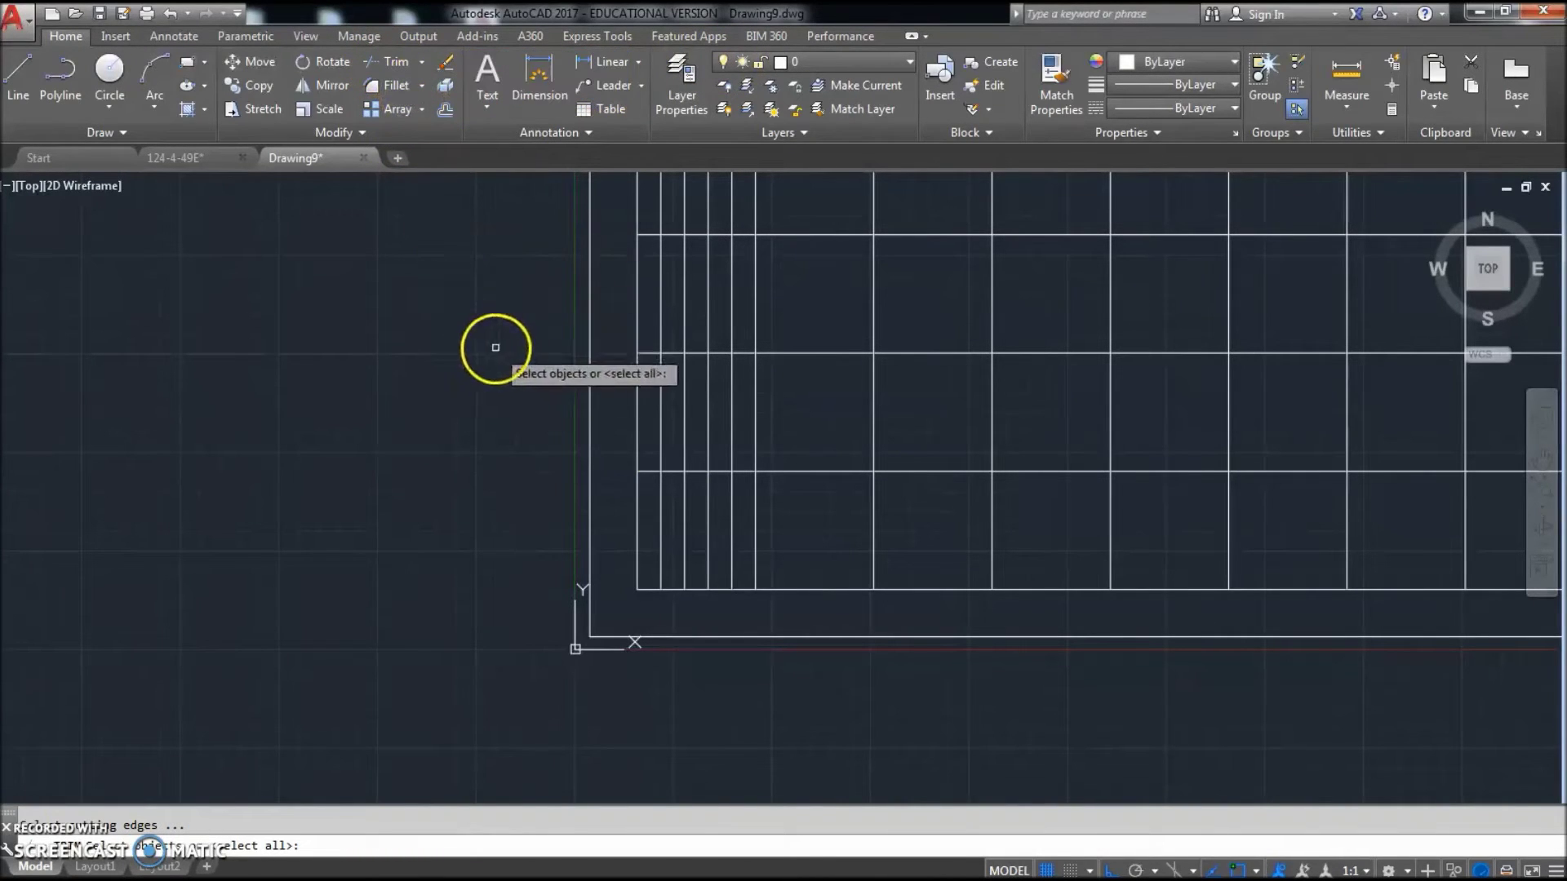
{"action": "left_click", "coordinate": [790, 472]}
{"action": "right_click", "coordinate": [767, 417]}
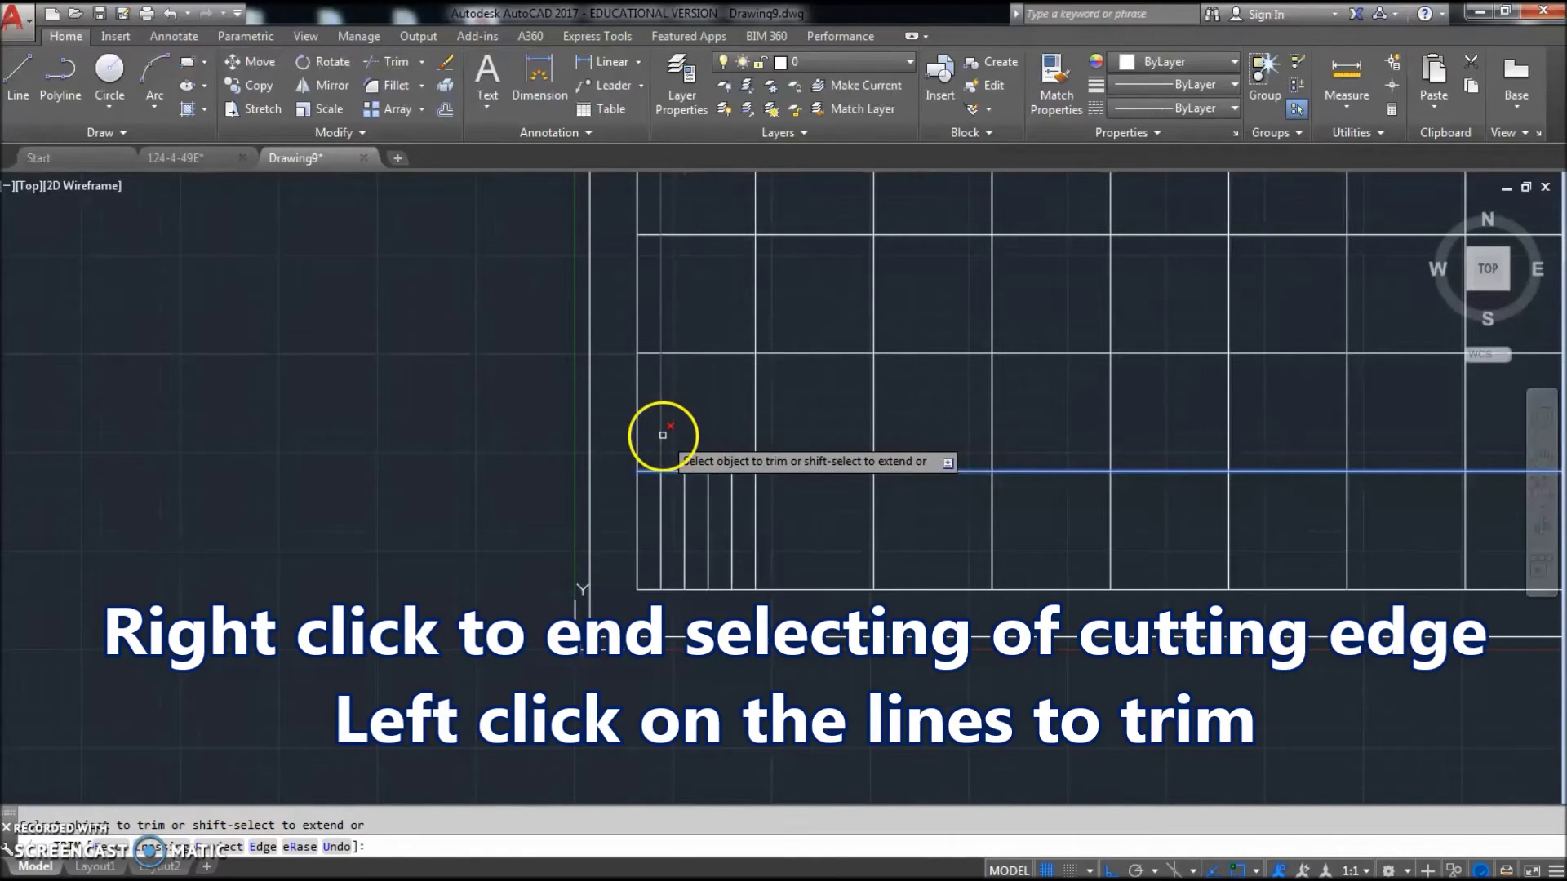
{"action": "scroll", "coordinate": [678, 435], "scroll_direction": "down", "scroll_amount": 1}
{"action": "scroll", "coordinate": [890, 445], "scroll_direction": "down", "scroll_amount": 2}
{"action": "middle_click_drag", "start_coordinate": [883, 450], "coordinate": [783, 581]}
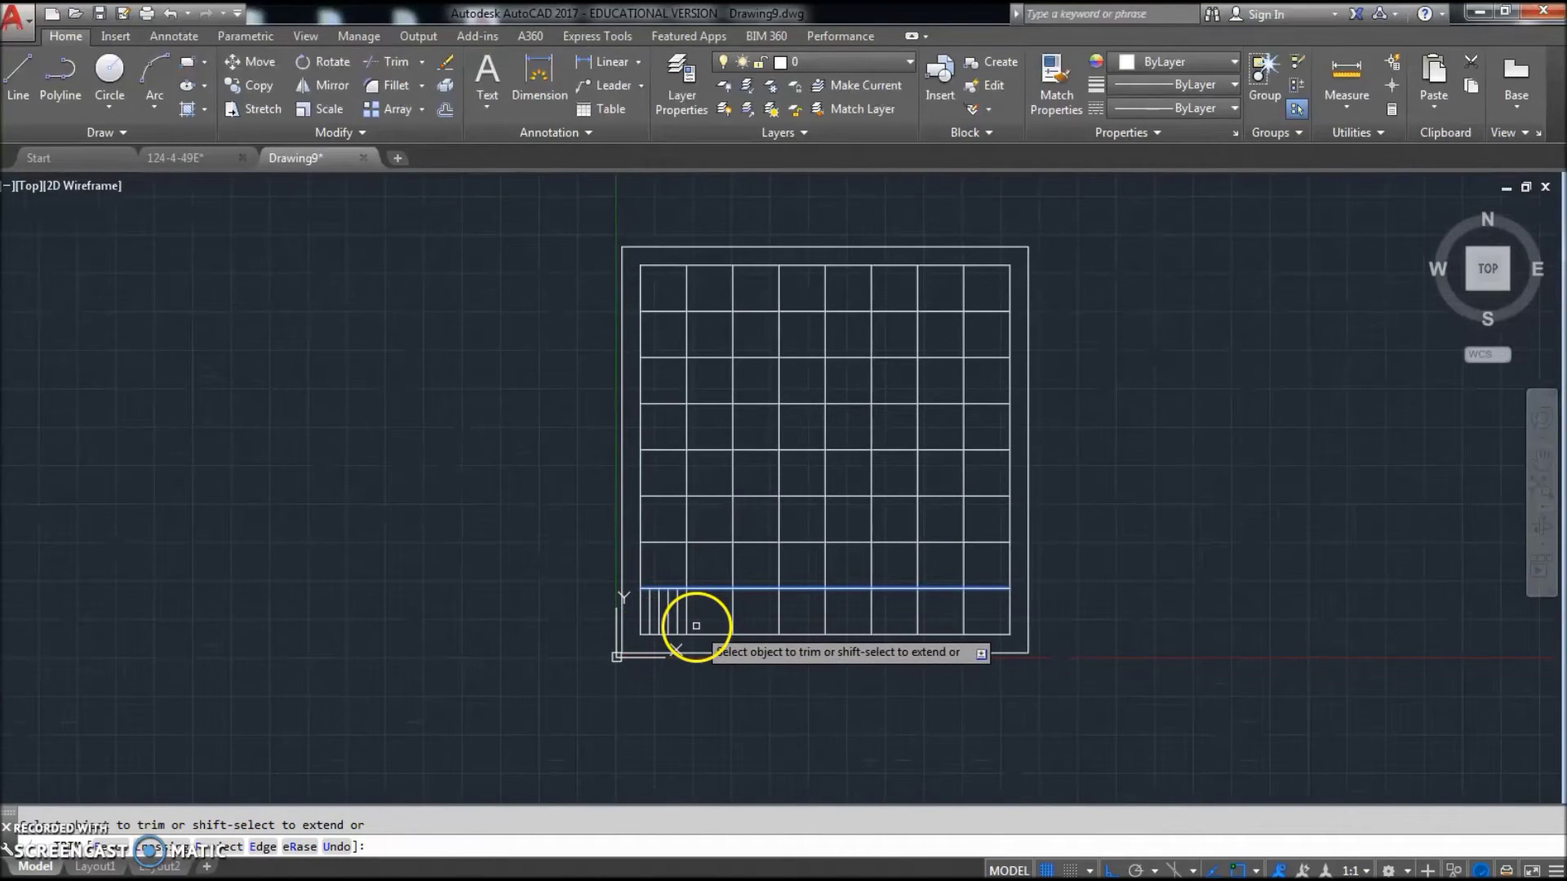
{"action": "key", "text": "Escape"}
{"action": "scroll", "coordinate": [640, 661], "scroll_direction": "up", "scroll_amount": 2}
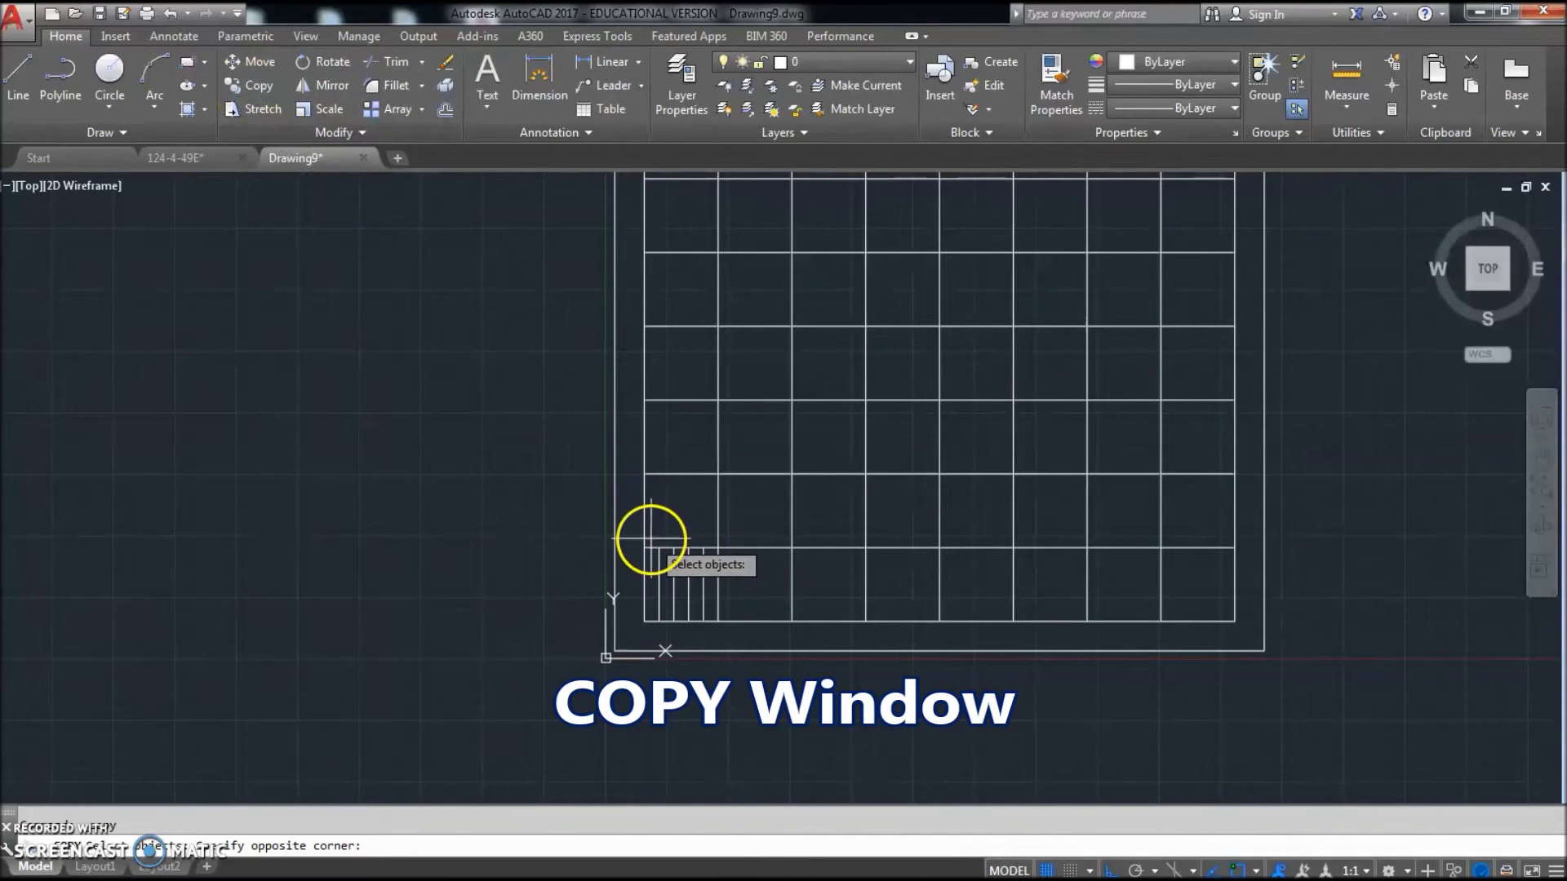
- Copy the four hatch lines from the bottom-left cell into the third, fifth and seventh cells of the bottom row
{"action": "left_click", "coordinate": [707, 632]}
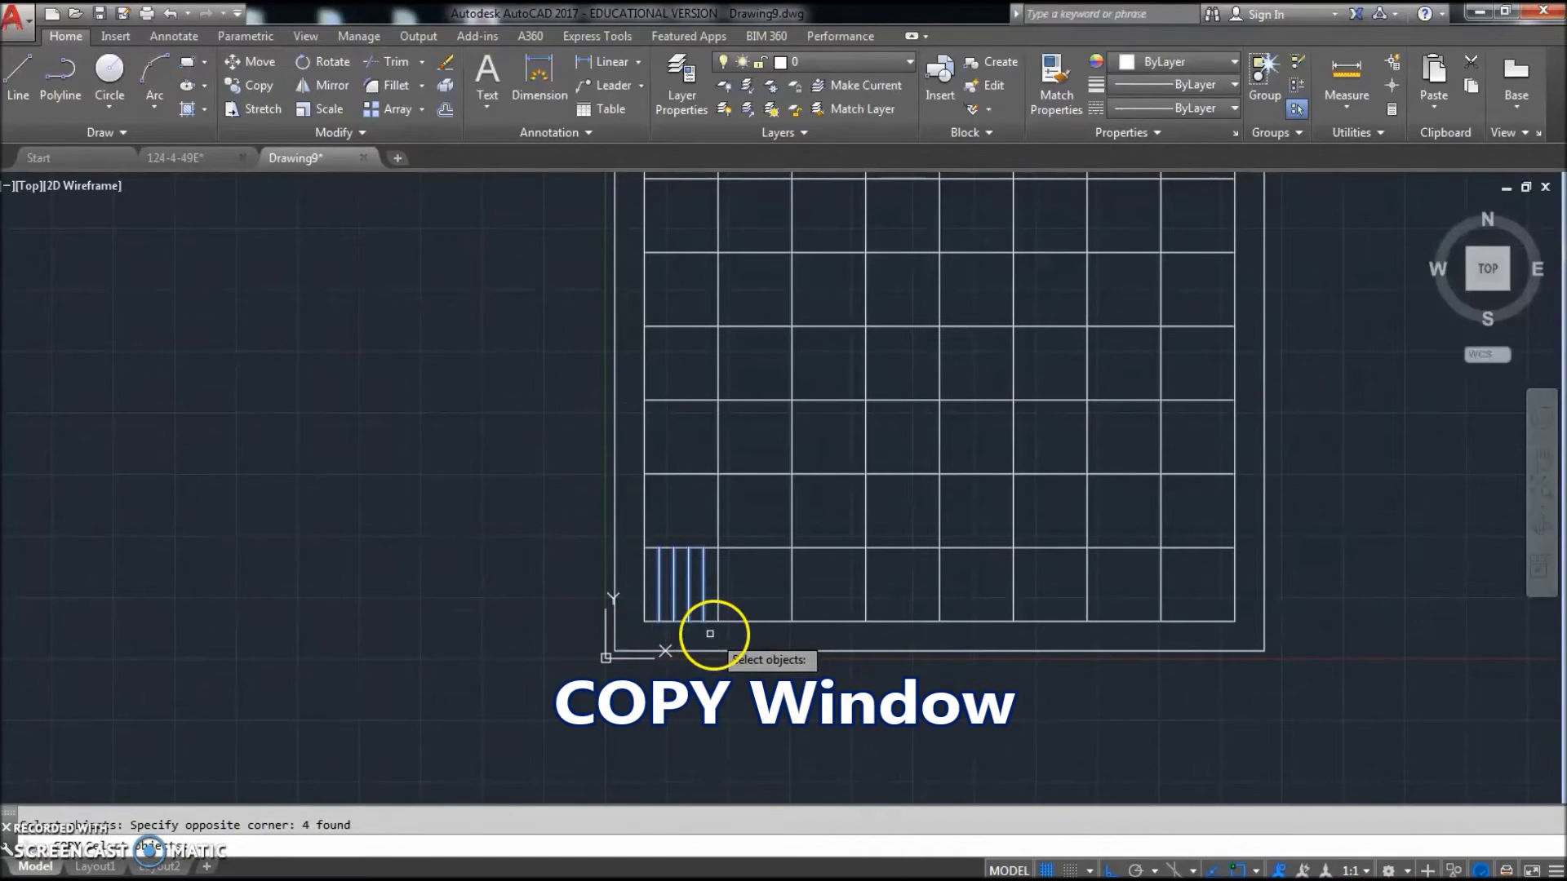
{"action": "key", "text": "Return"}
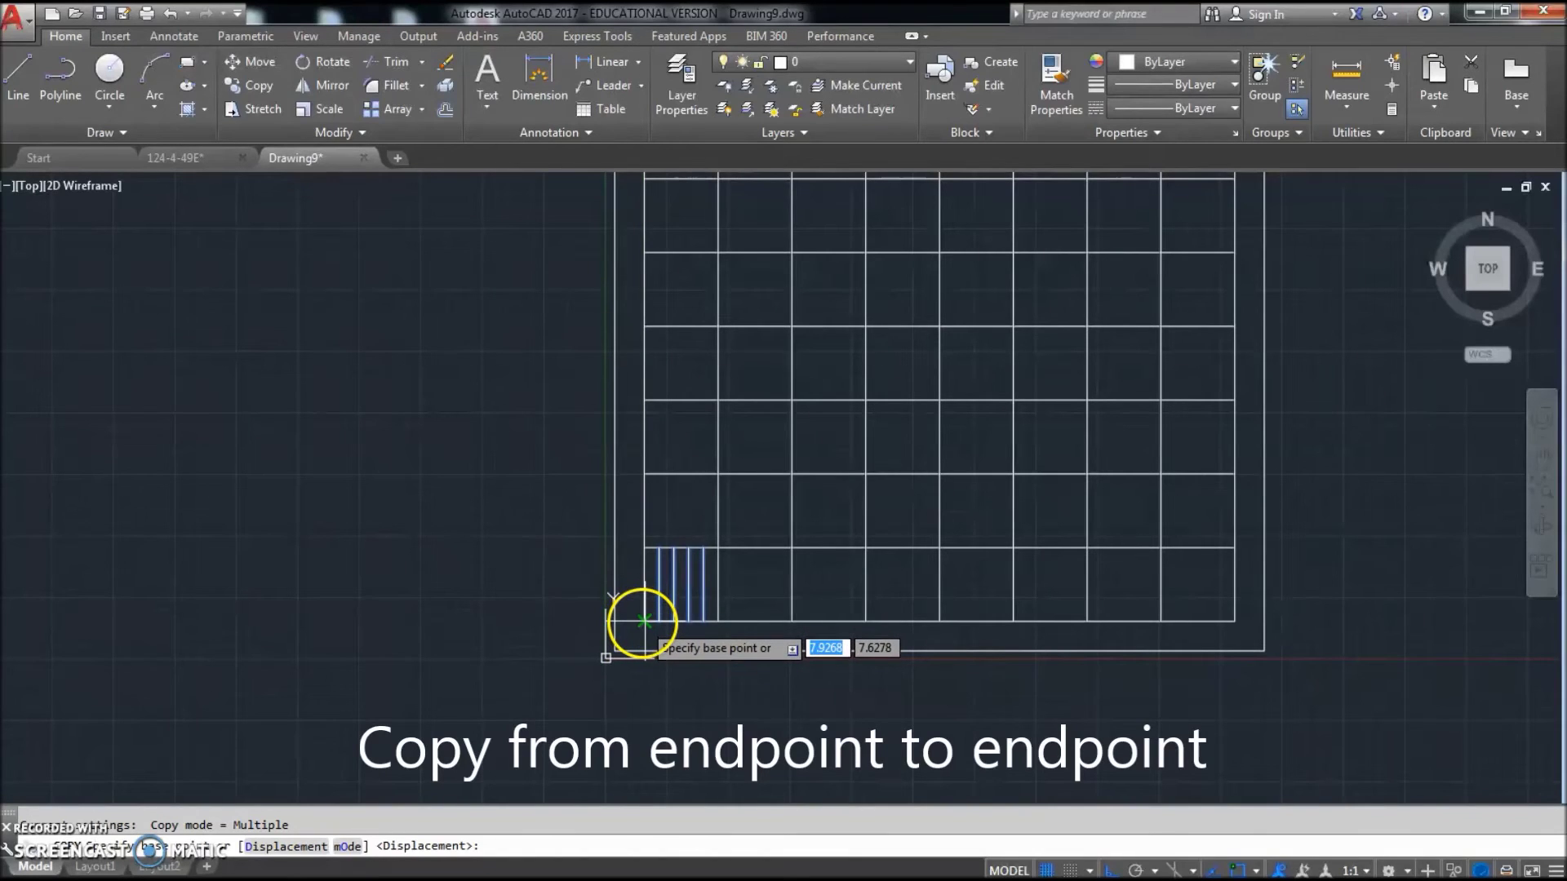
{"action": "left_click", "coordinate": [644, 621]}
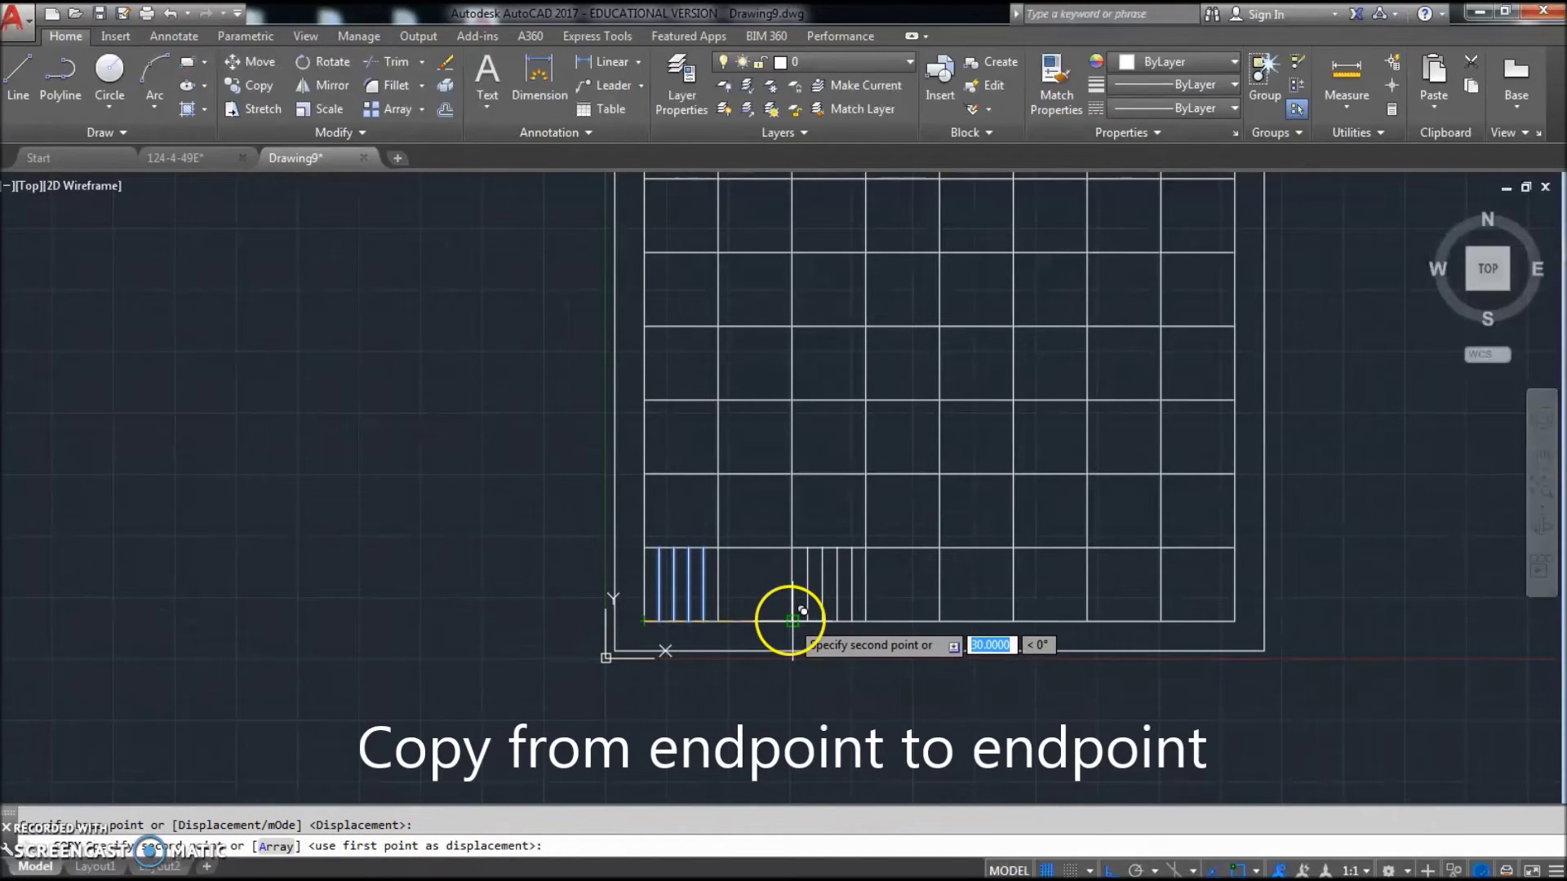
{"action": "left_click", "coordinate": [791, 621]}
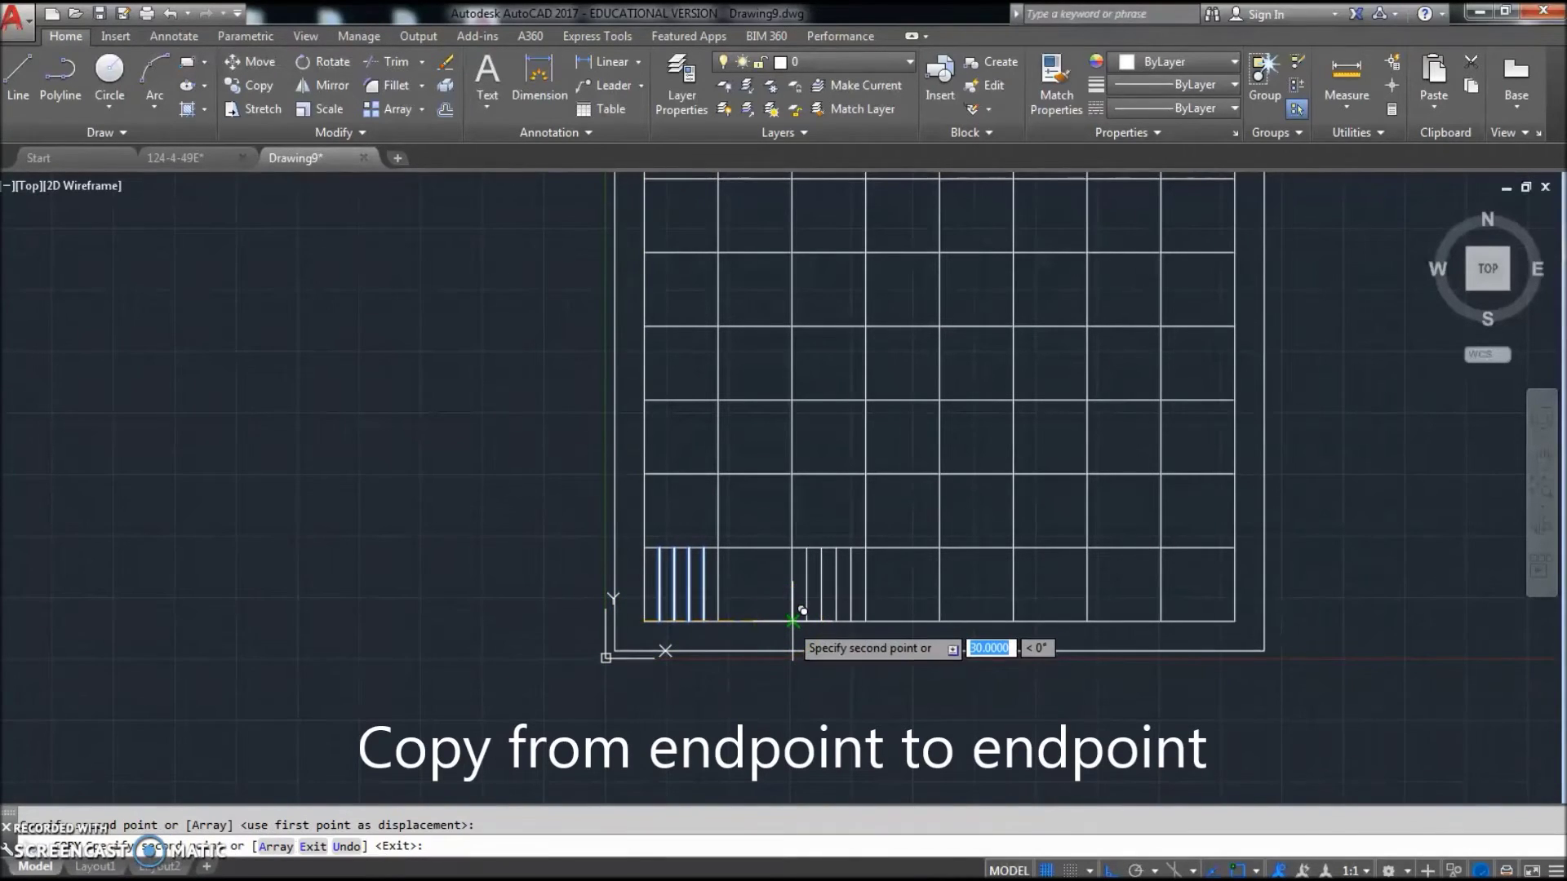
{"action": "left_click", "coordinate": [940, 621]}
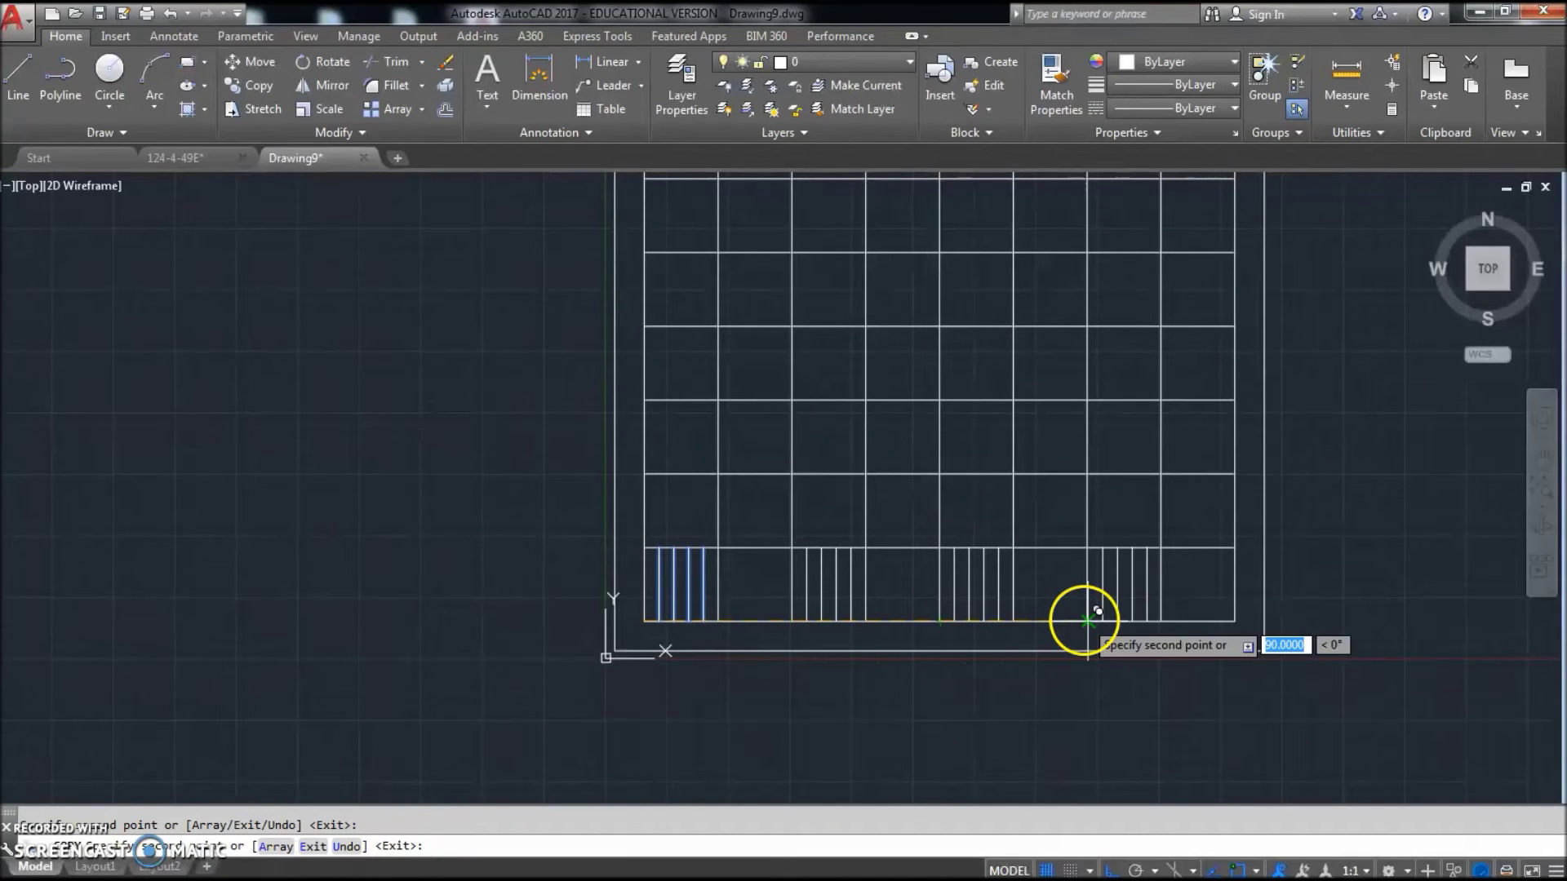
{"action": "left_click", "coordinate": [1087, 621]}
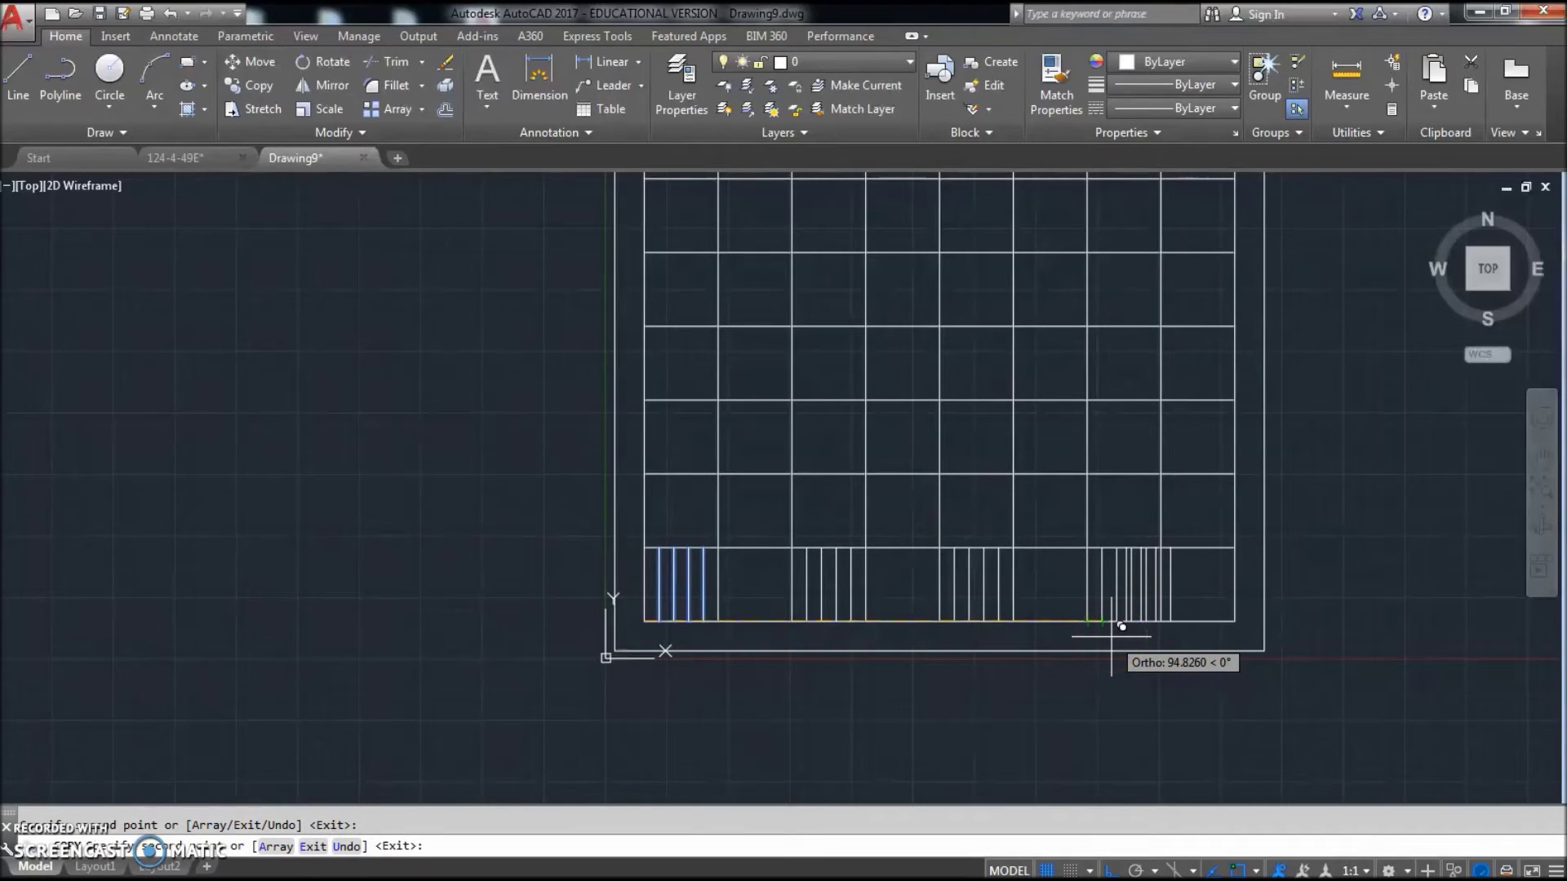
{"action": "right_click", "coordinate": [1111, 637]}
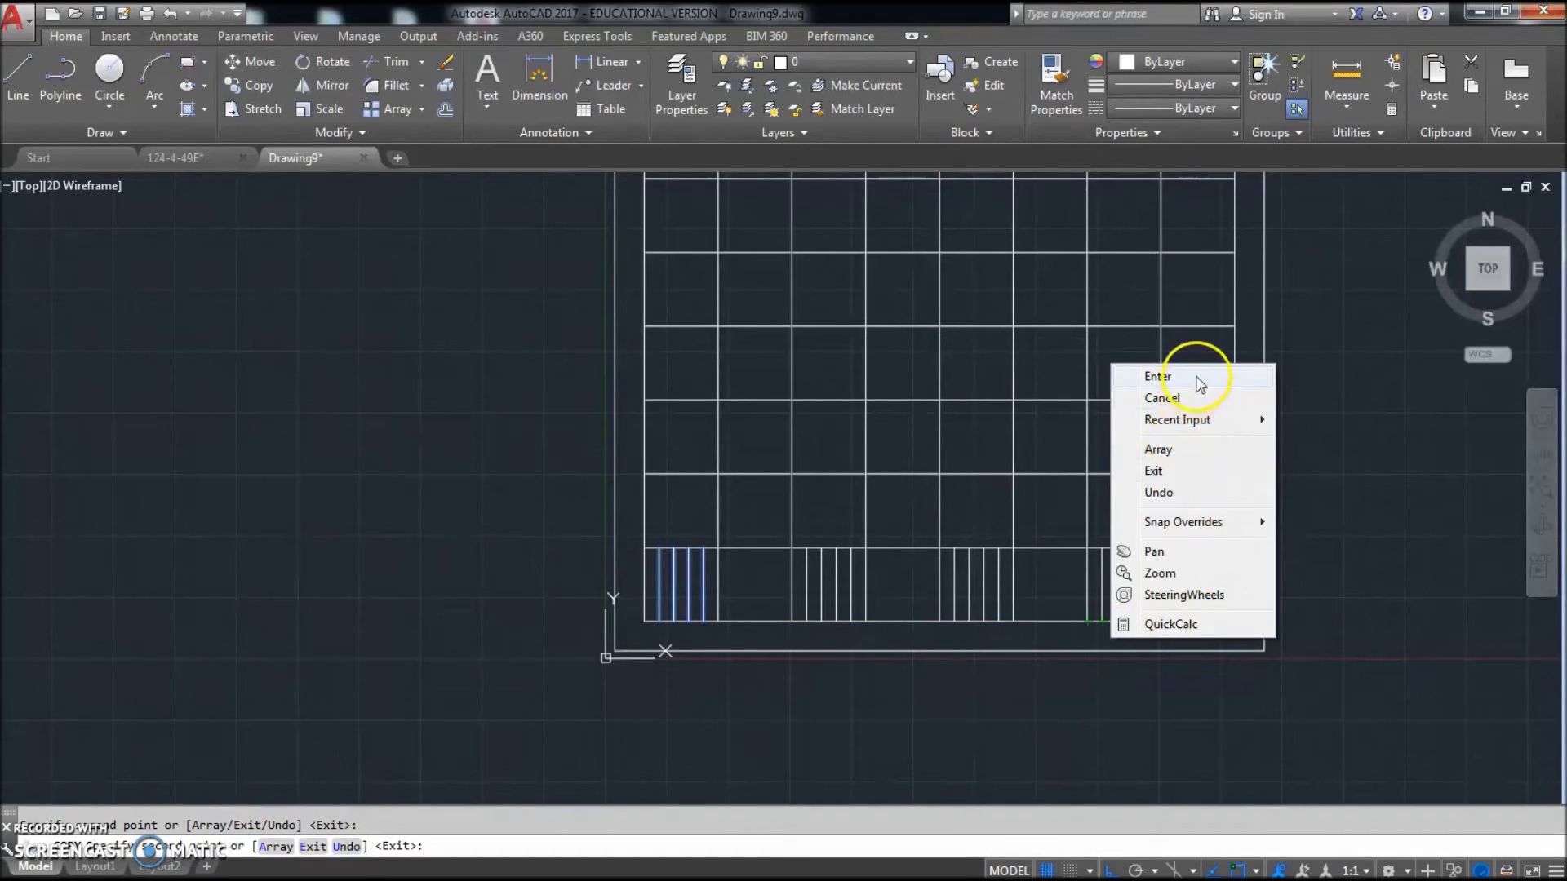
{"action": "left_click", "coordinate": [1199, 380]}
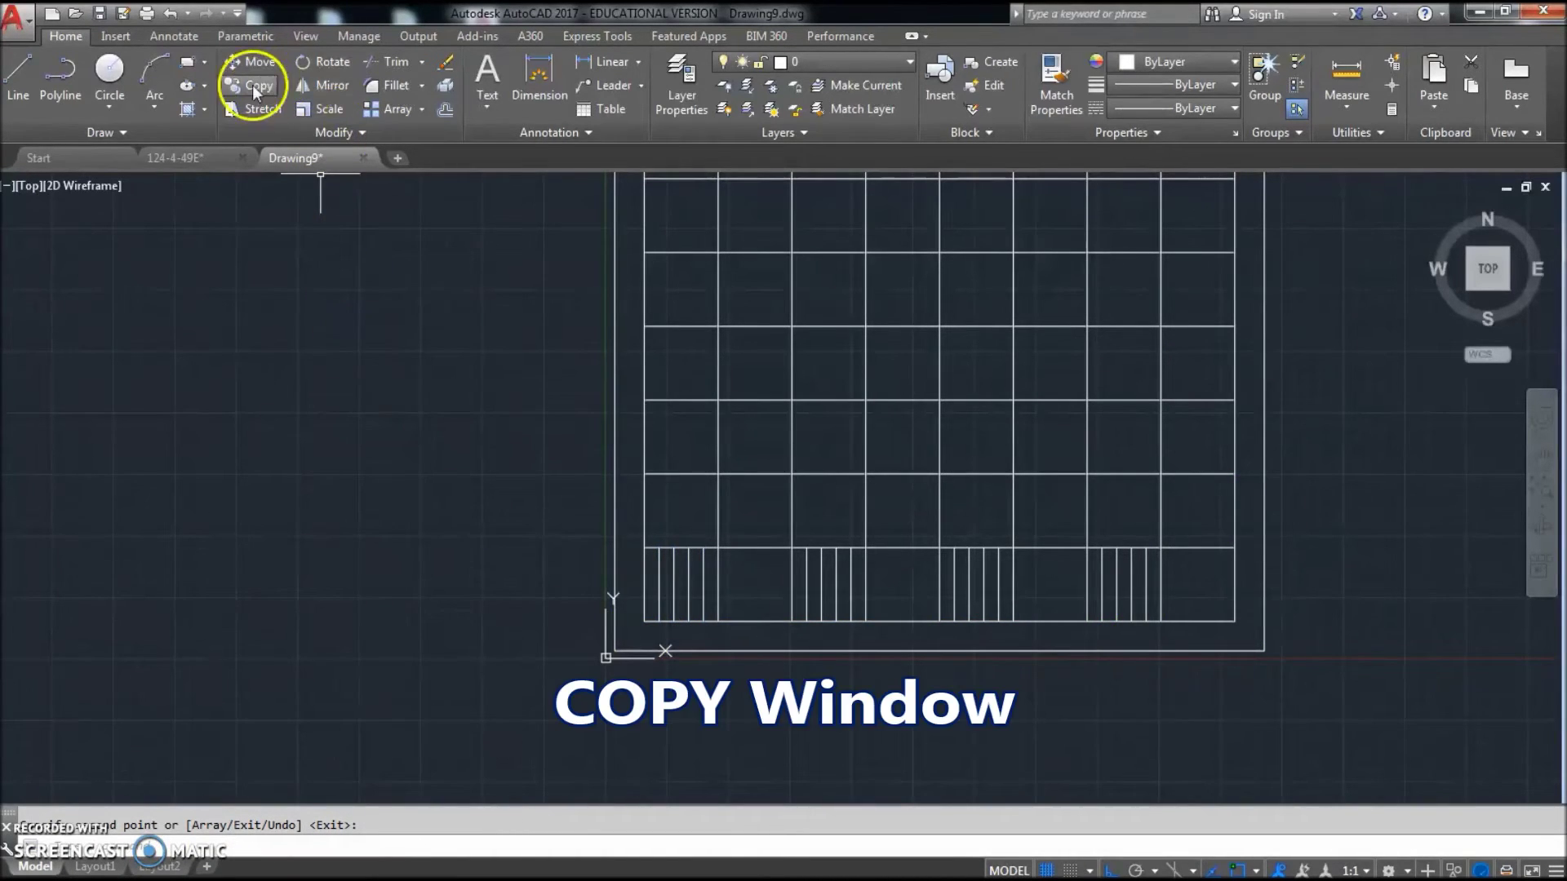
- Copy the bottom row's hatch lines into the seven rows above, shifting every other row one cell sideways for a checkerboard pattern
{"action": "left_click", "coordinate": [635, 639]}
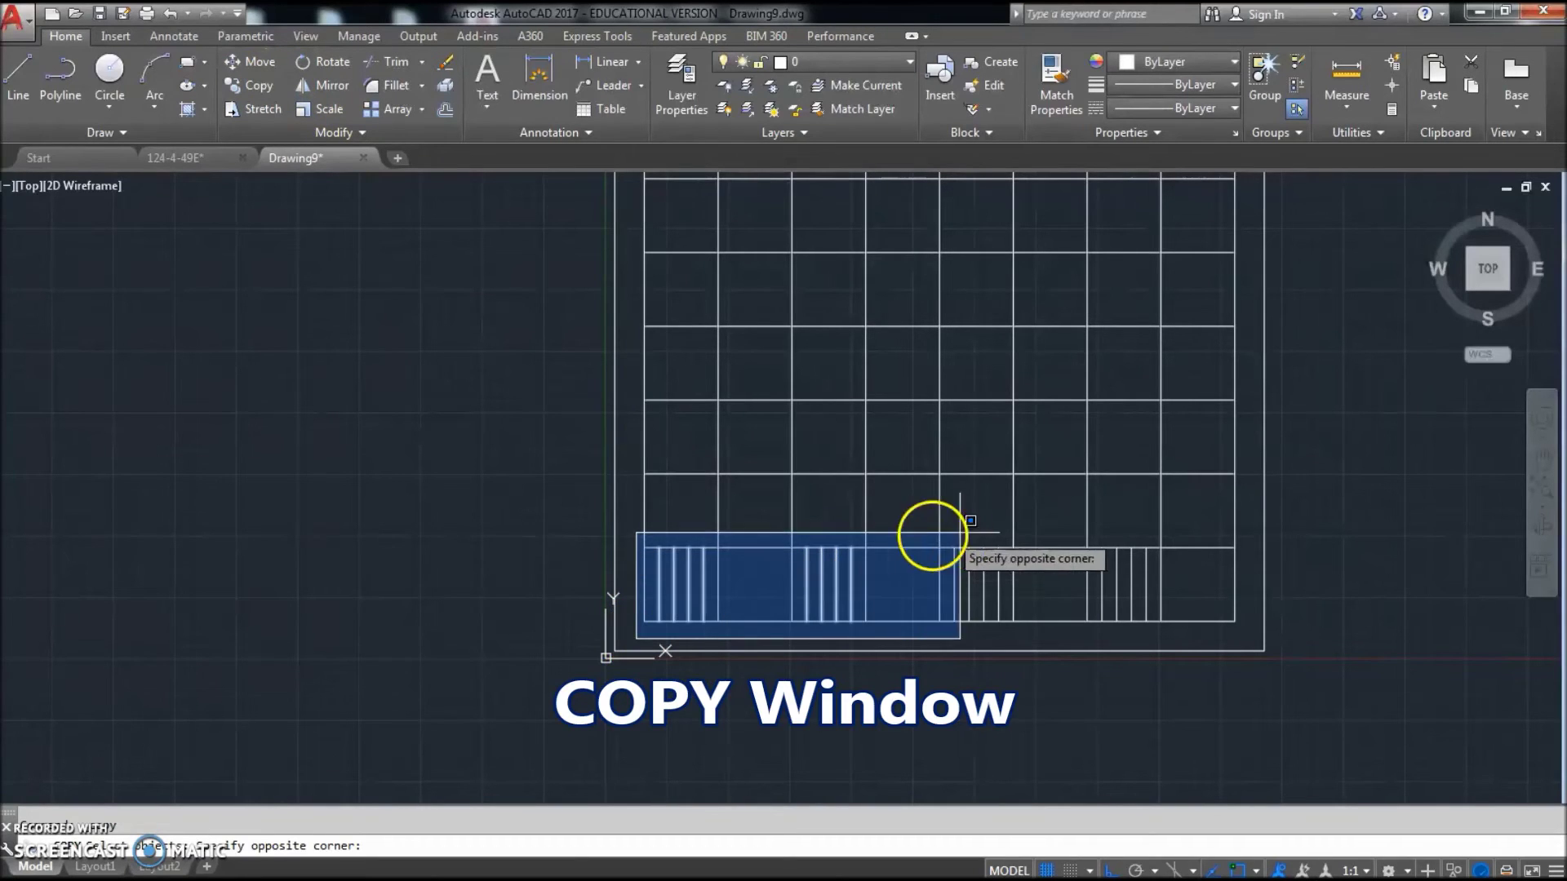
{"action": "left_click", "coordinate": [1157, 538]}
{"action": "key", "text": "Return"}
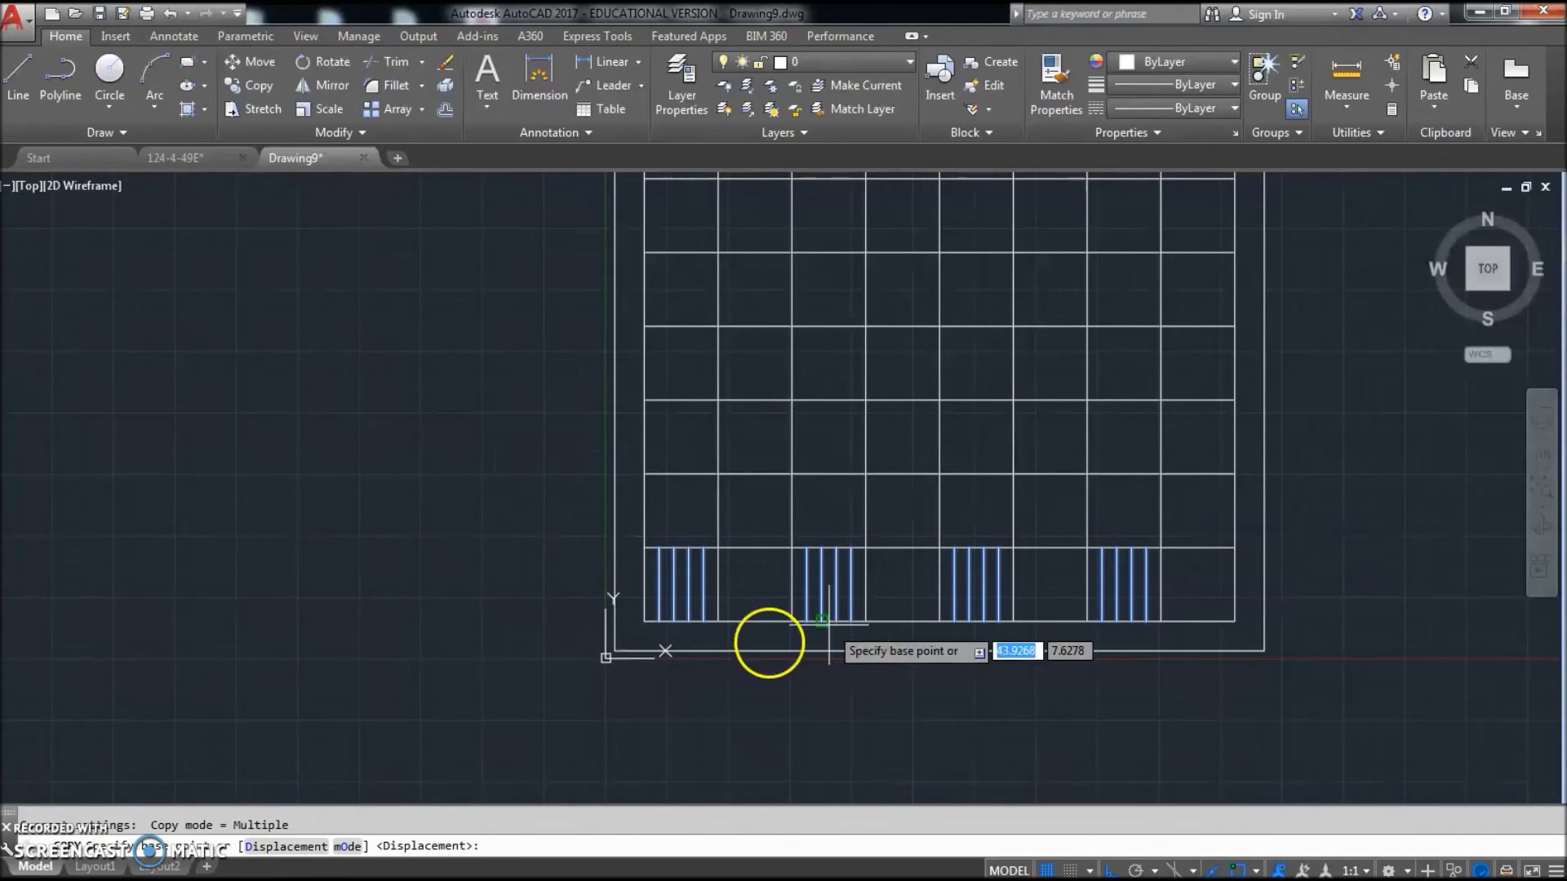
{"action": "left_click", "coordinate": [643, 621]}
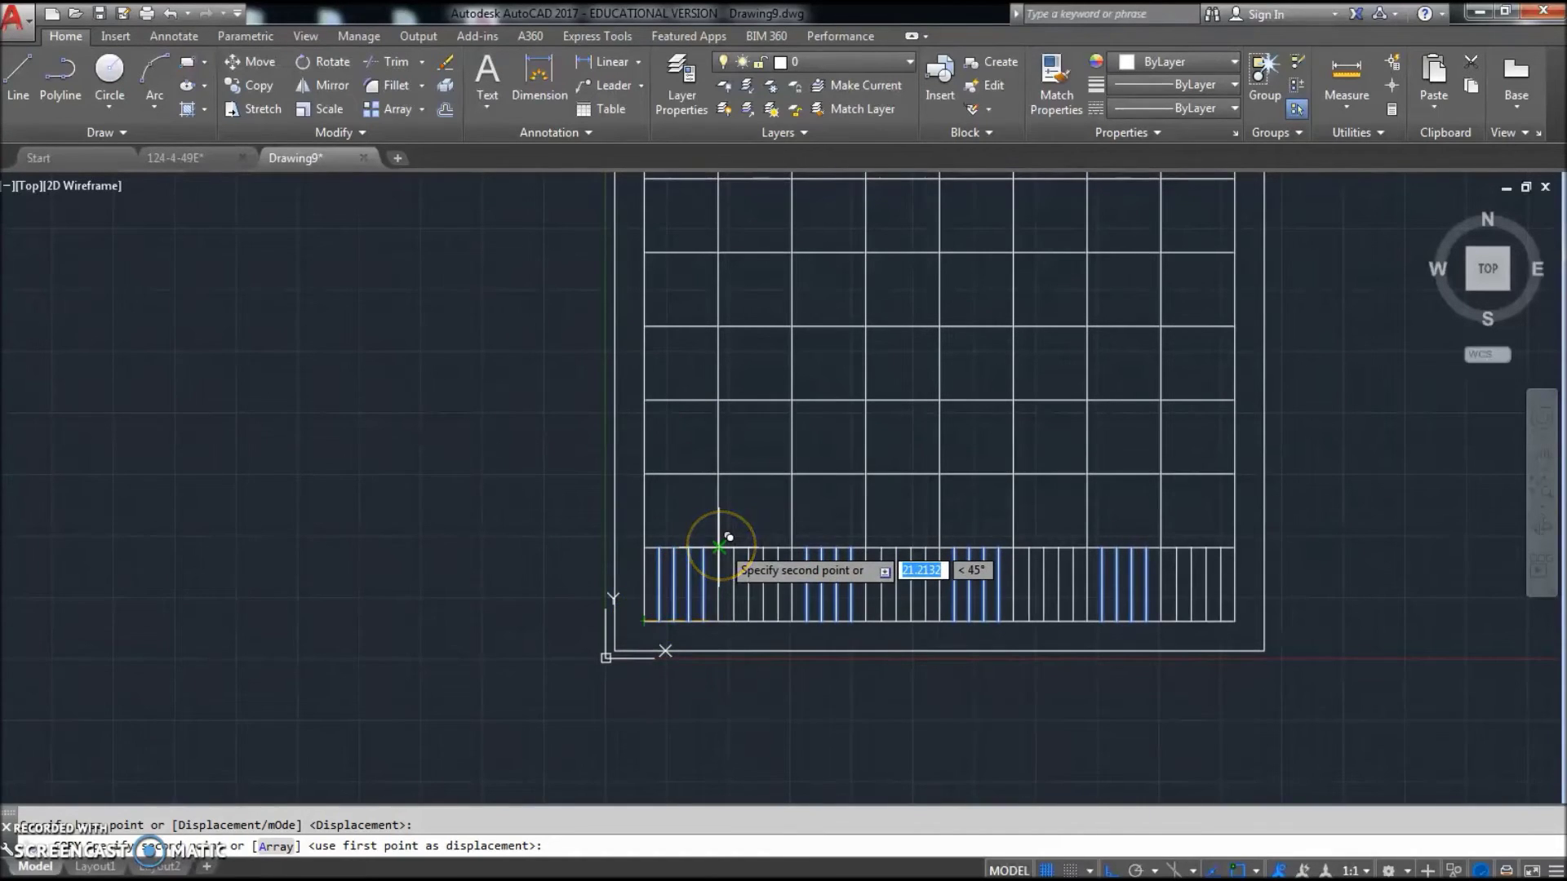
{"action": "left_click", "coordinate": [718, 547]}
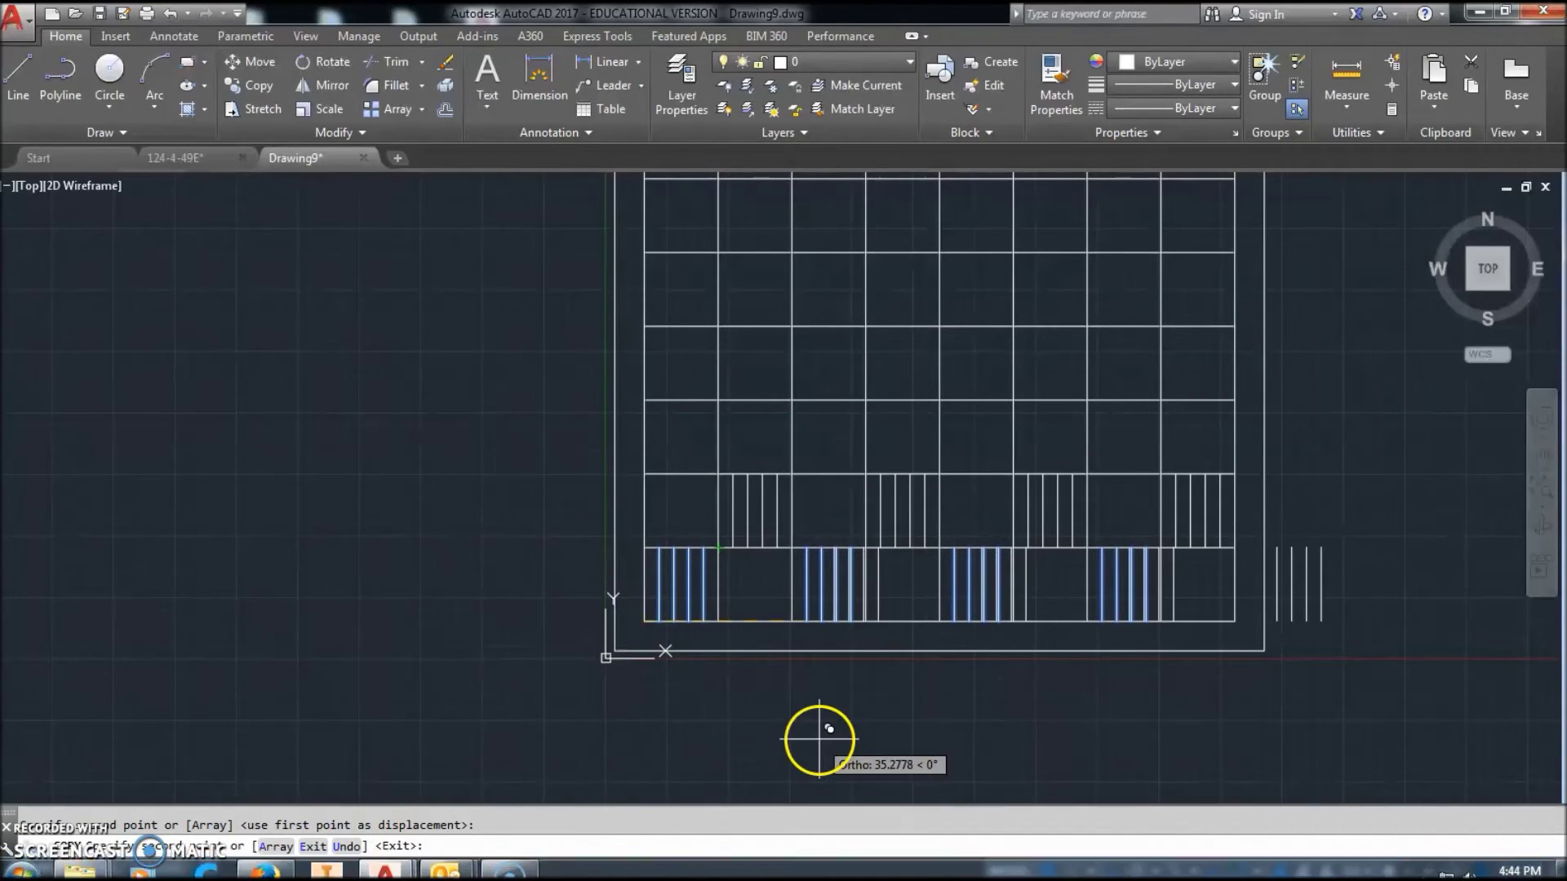
{"action": "left_click", "coordinate": [644, 474]}
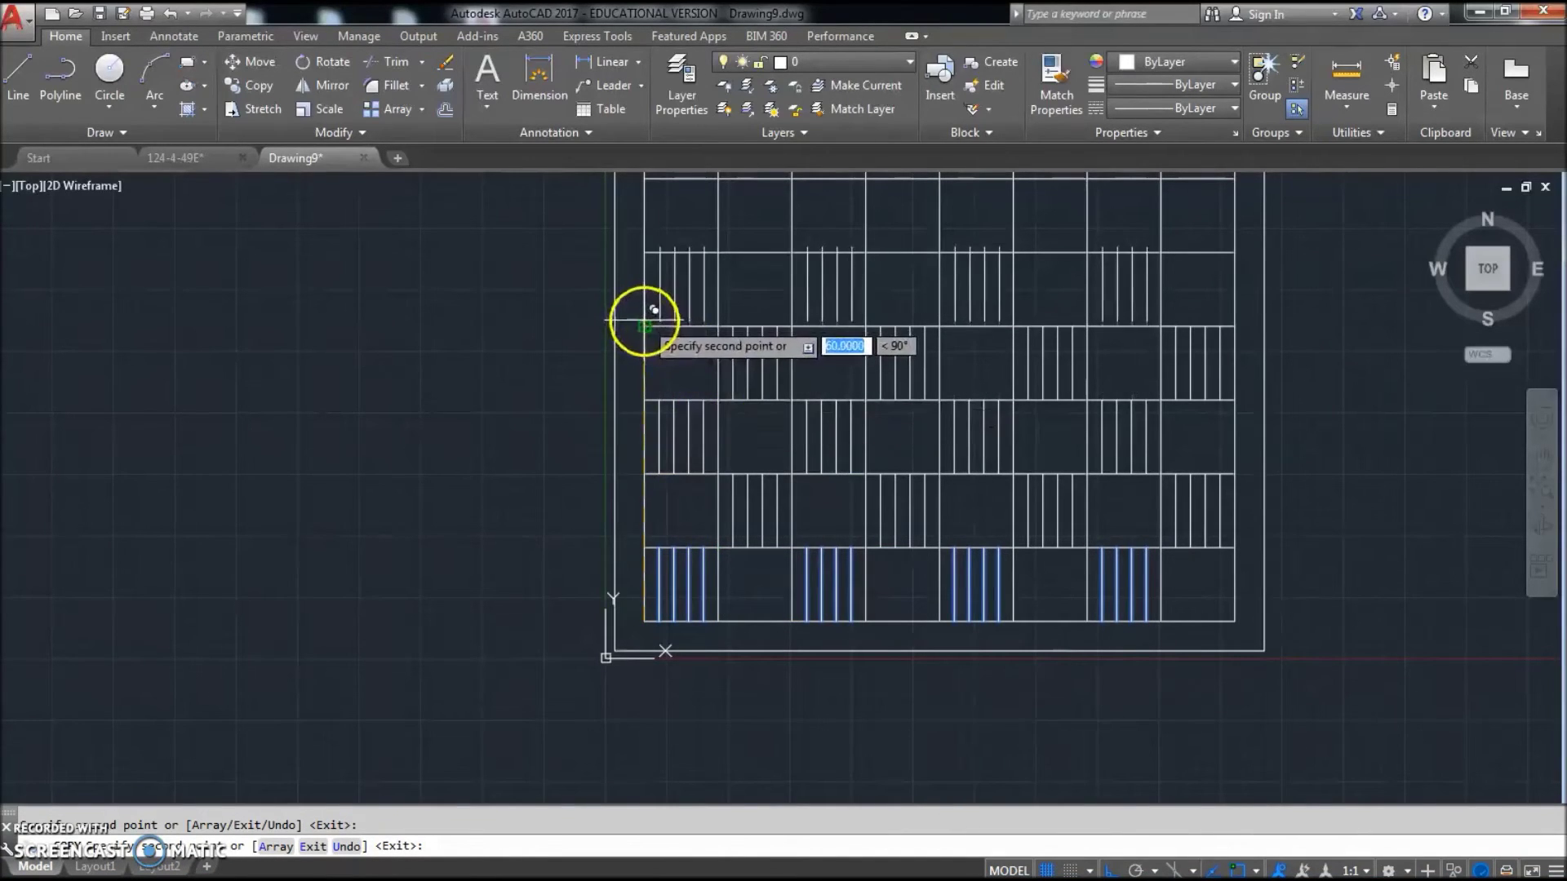
{"action": "left_click", "coordinate": [644, 324]}
{"action": "middle_click_drag", "start_coordinate": [718, 253], "coordinate": [710, 514]}
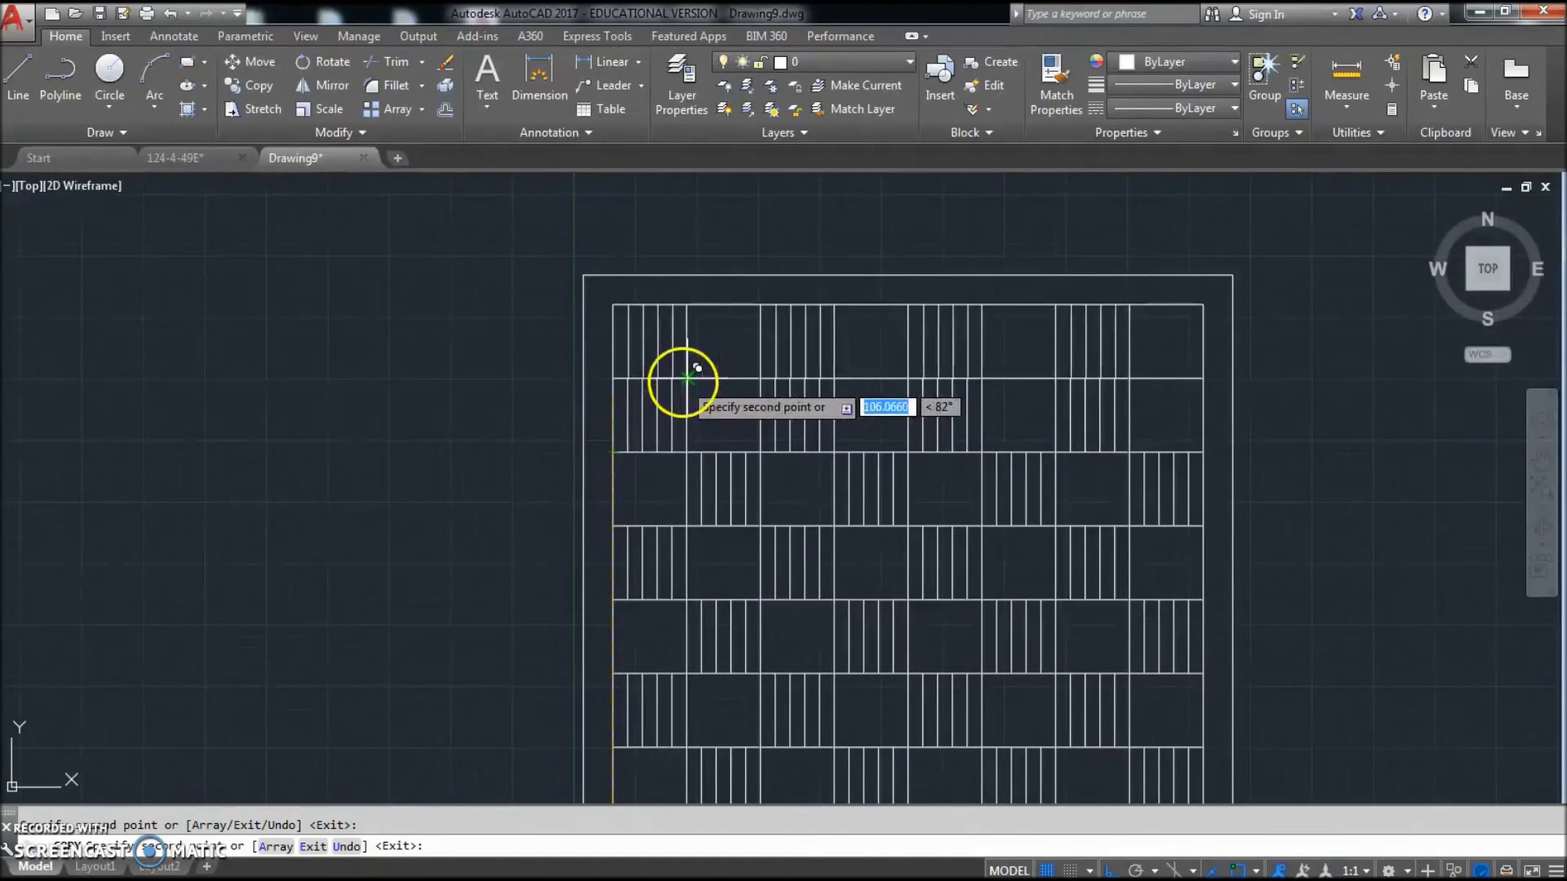
{"action": "right_click", "coordinate": [744, 412]}
{"action": "left_click", "coordinate": [785, 418]}
{"action": "middle_click_drag", "start_coordinate": [868, 448], "coordinate": [868, 438]}
{"action": "middle_click", "coordinate": [886, 410]}
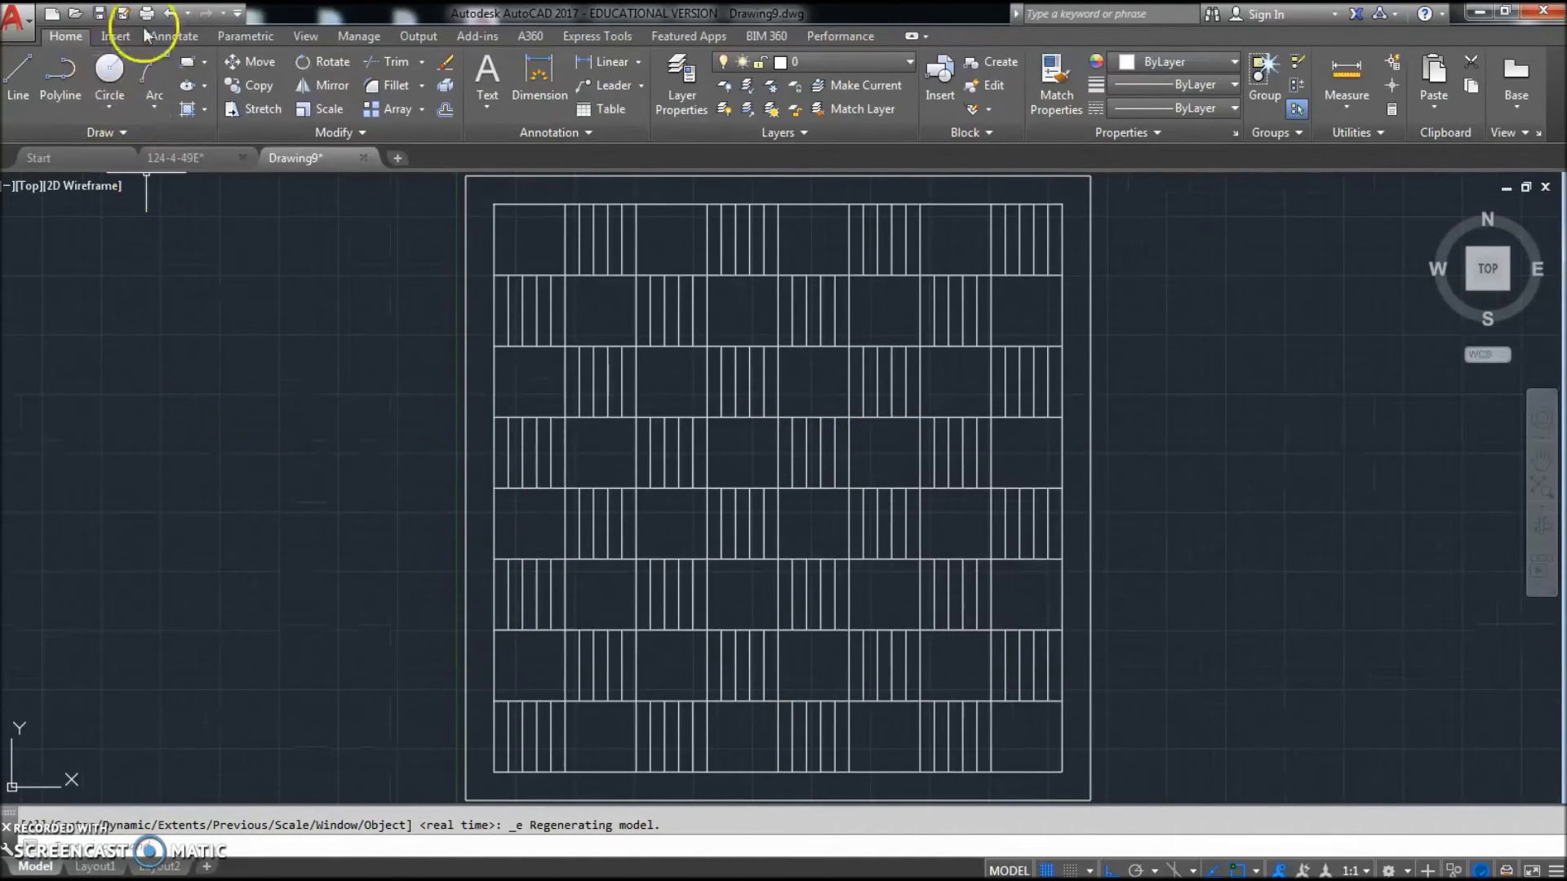
- Save the drawing as 124-4-49F in the same folder as 124-4-49E
{"action": "left_click", "coordinate": [99, 17]}
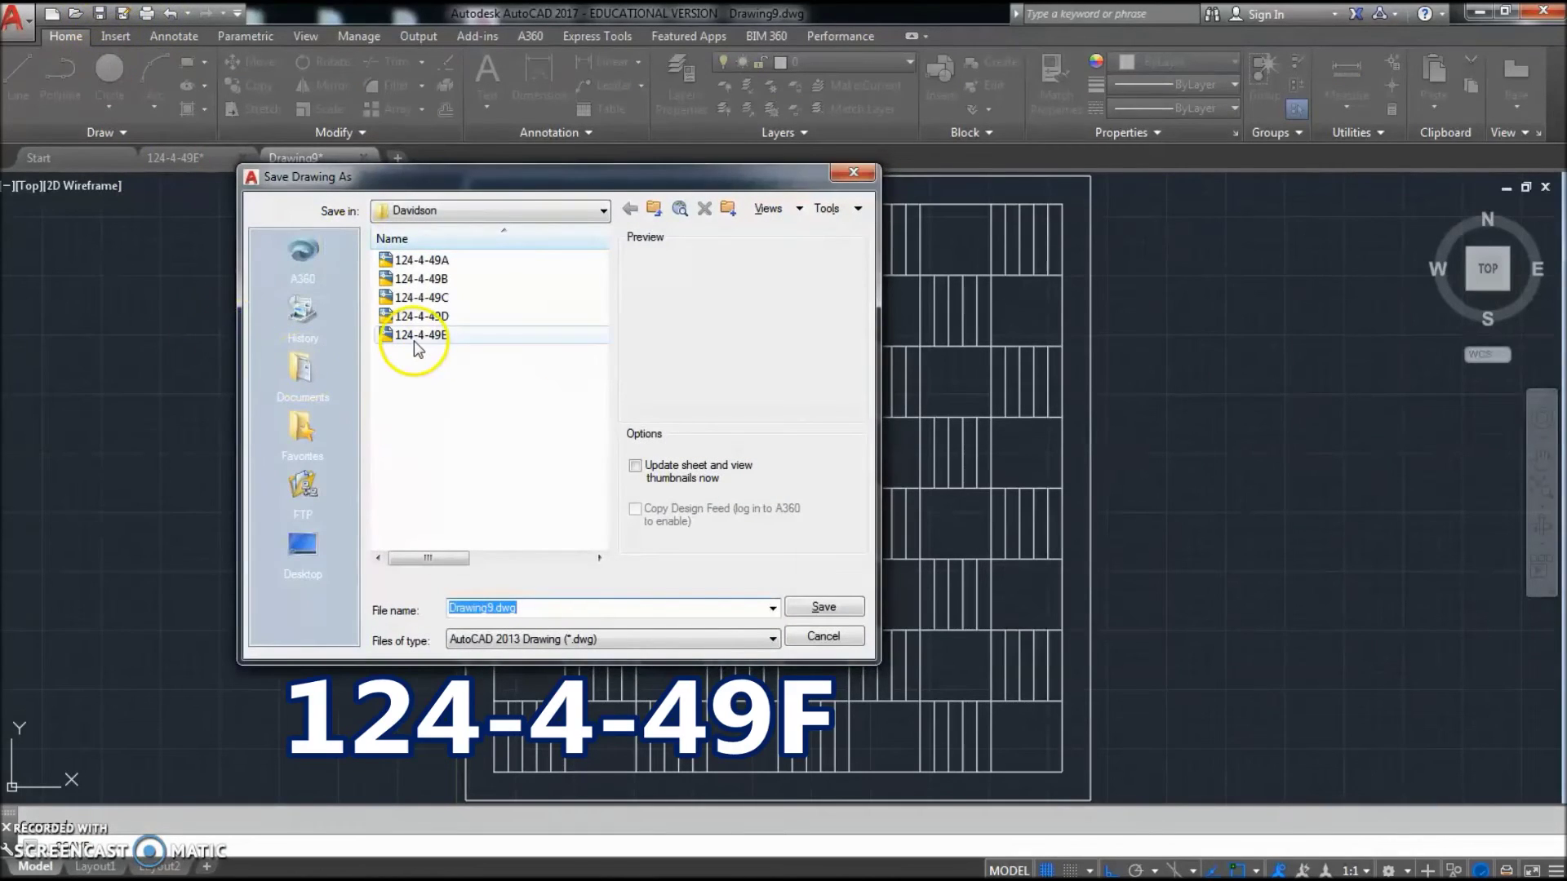
{"action": "left_click", "coordinate": [416, 340]}
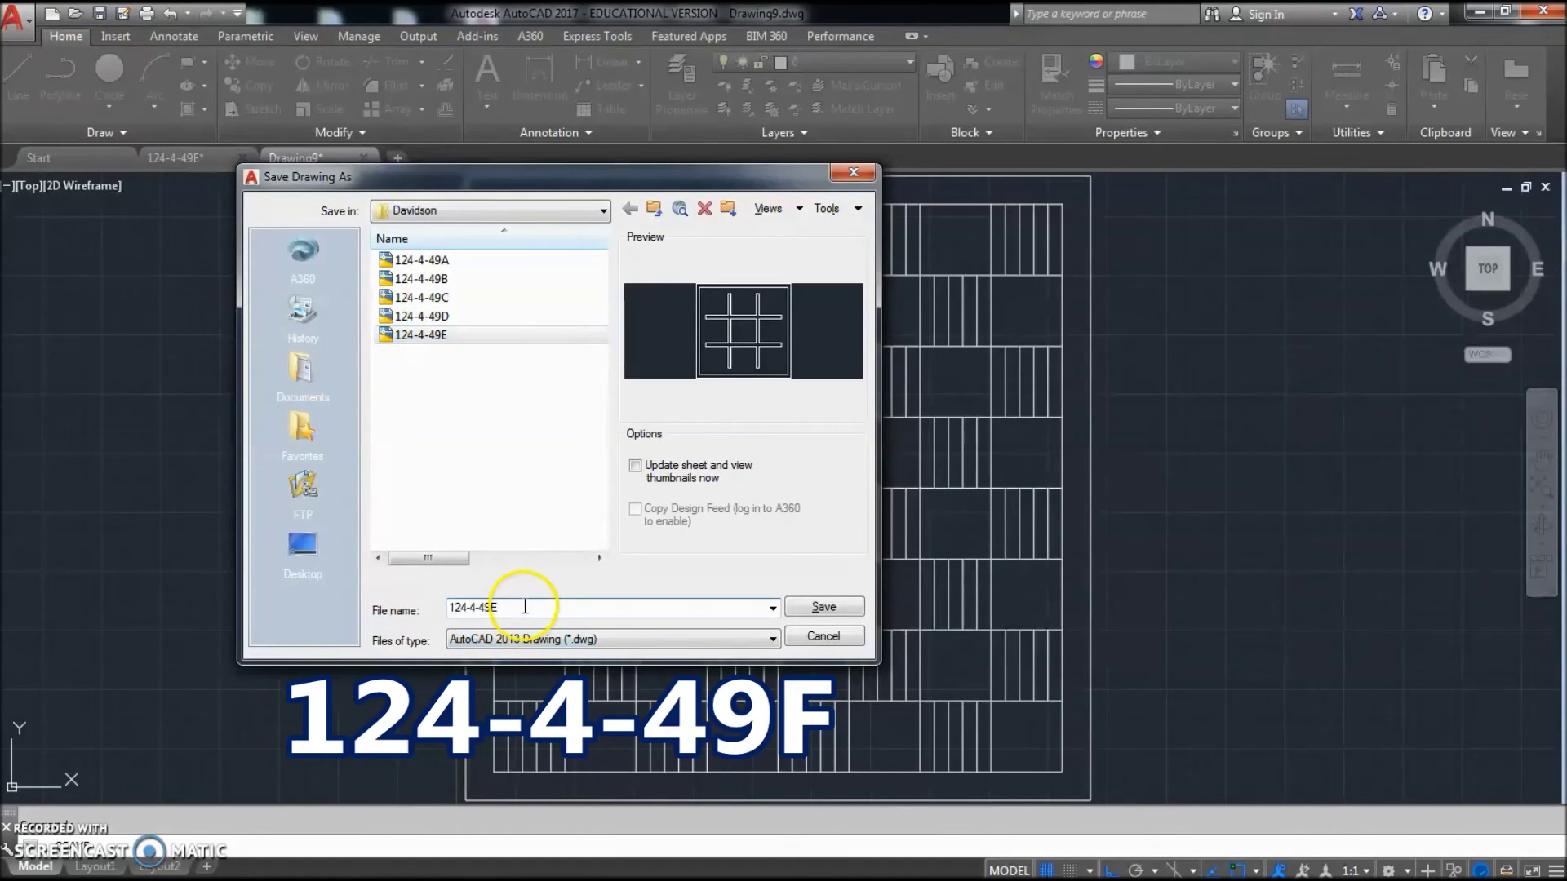
{"action": "key", "text": "BackSpace"}
{"action": "type", "text": "F"}
{"action": "left_click", "coordinate": [840, 608]}
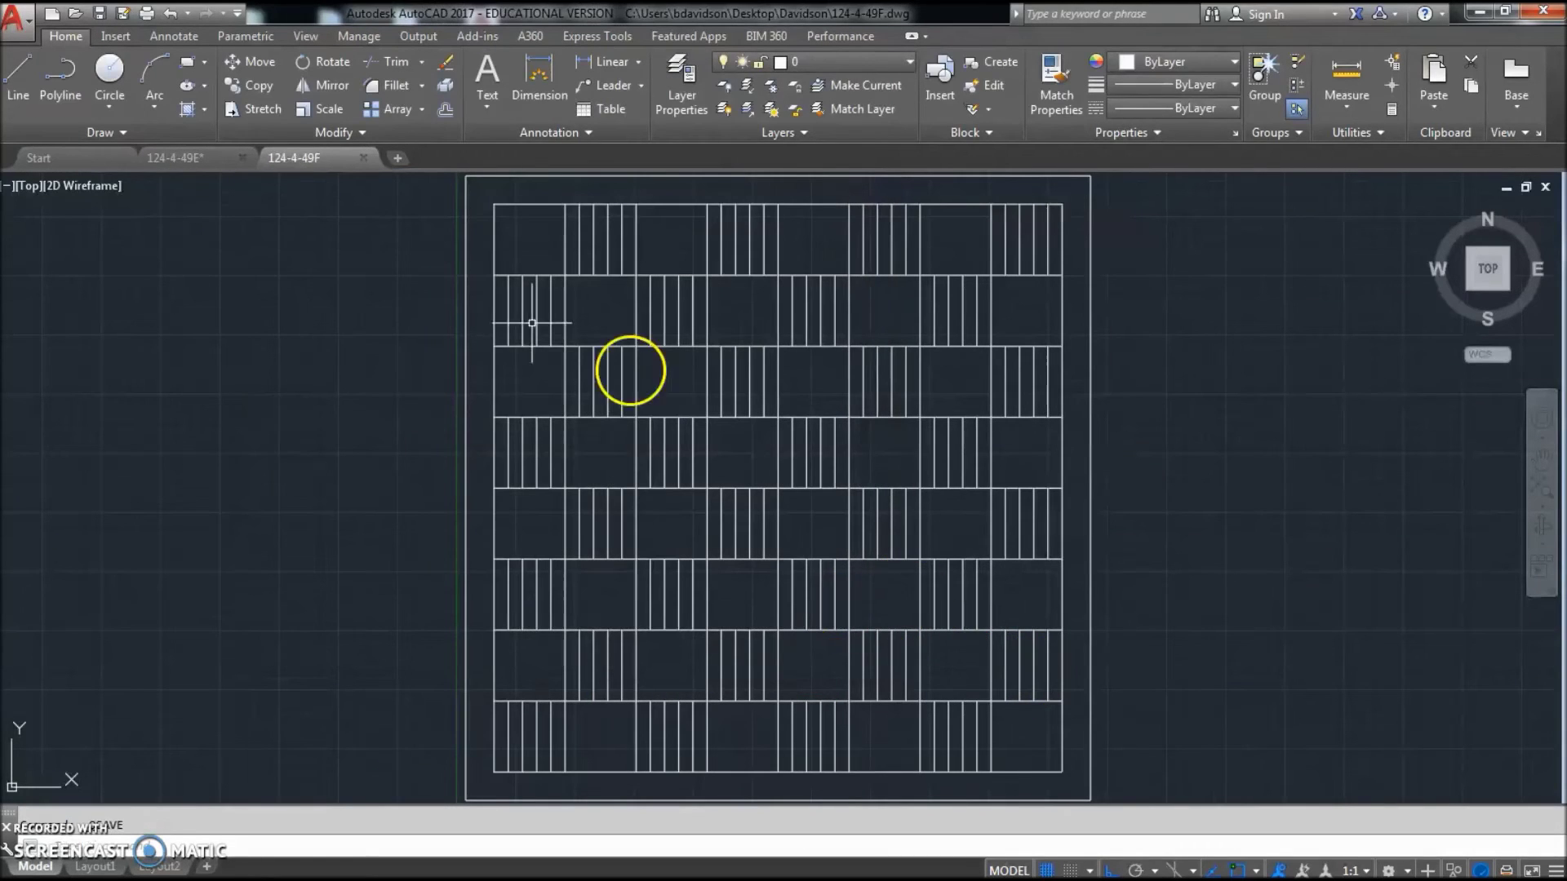
- Set up a plot with the DWG To PDF.pc3 plotter, Extents as plot area and the plot centered, and preview it
{"action": "left_click", "coordinate": [146, 15]}
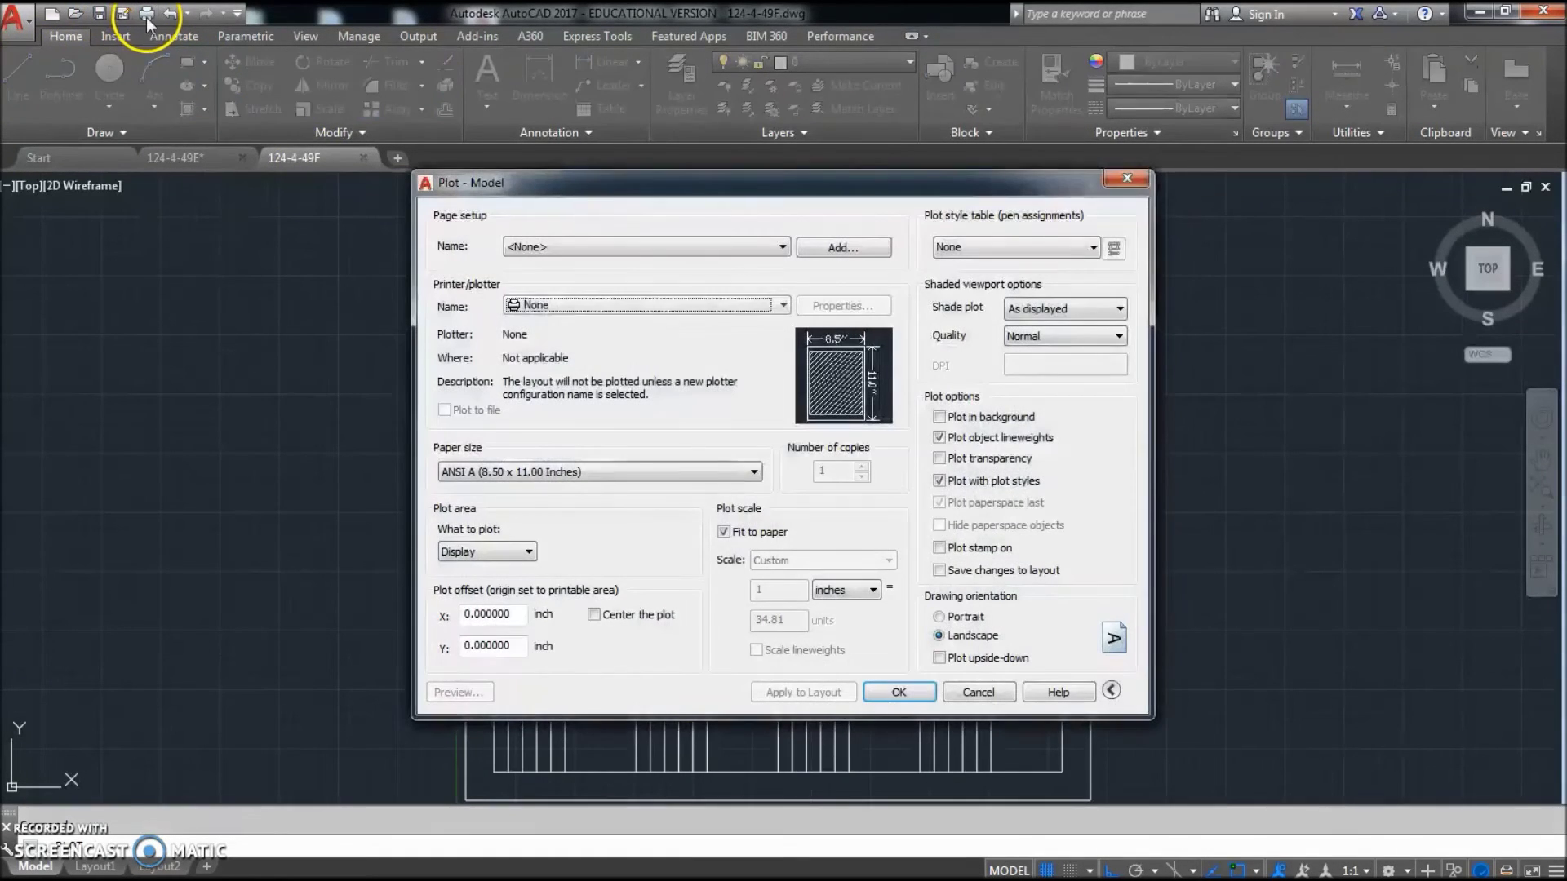
{"action": "left_click", "coordinate": [694, 310]}
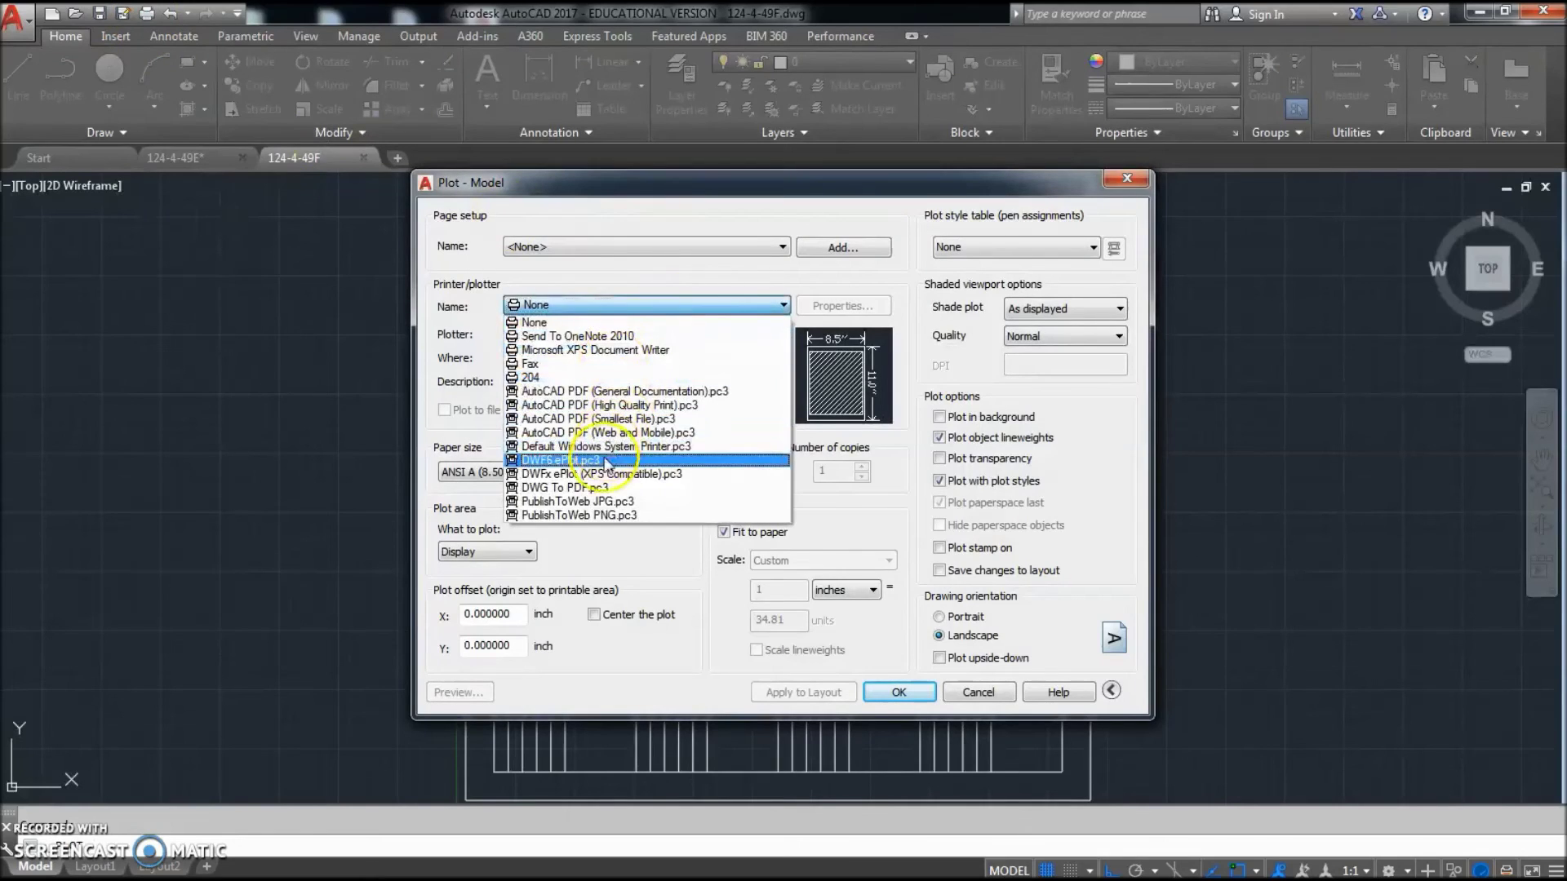
{"action": "left_click", "coordinate": [614, 490]}
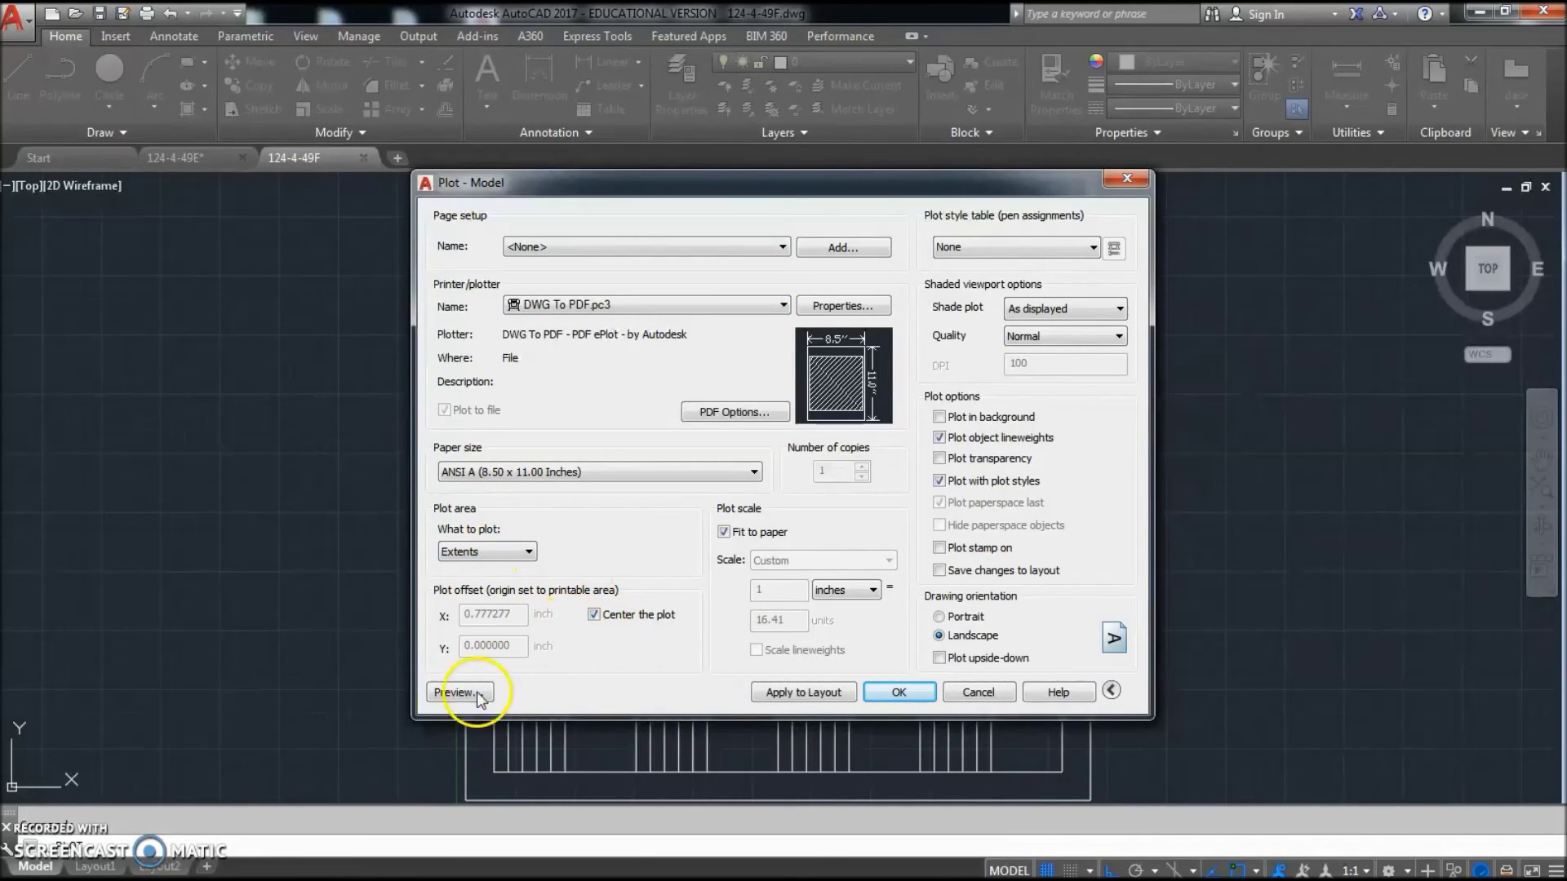
{"action": "left_click", "coordinate": [449, 693]}
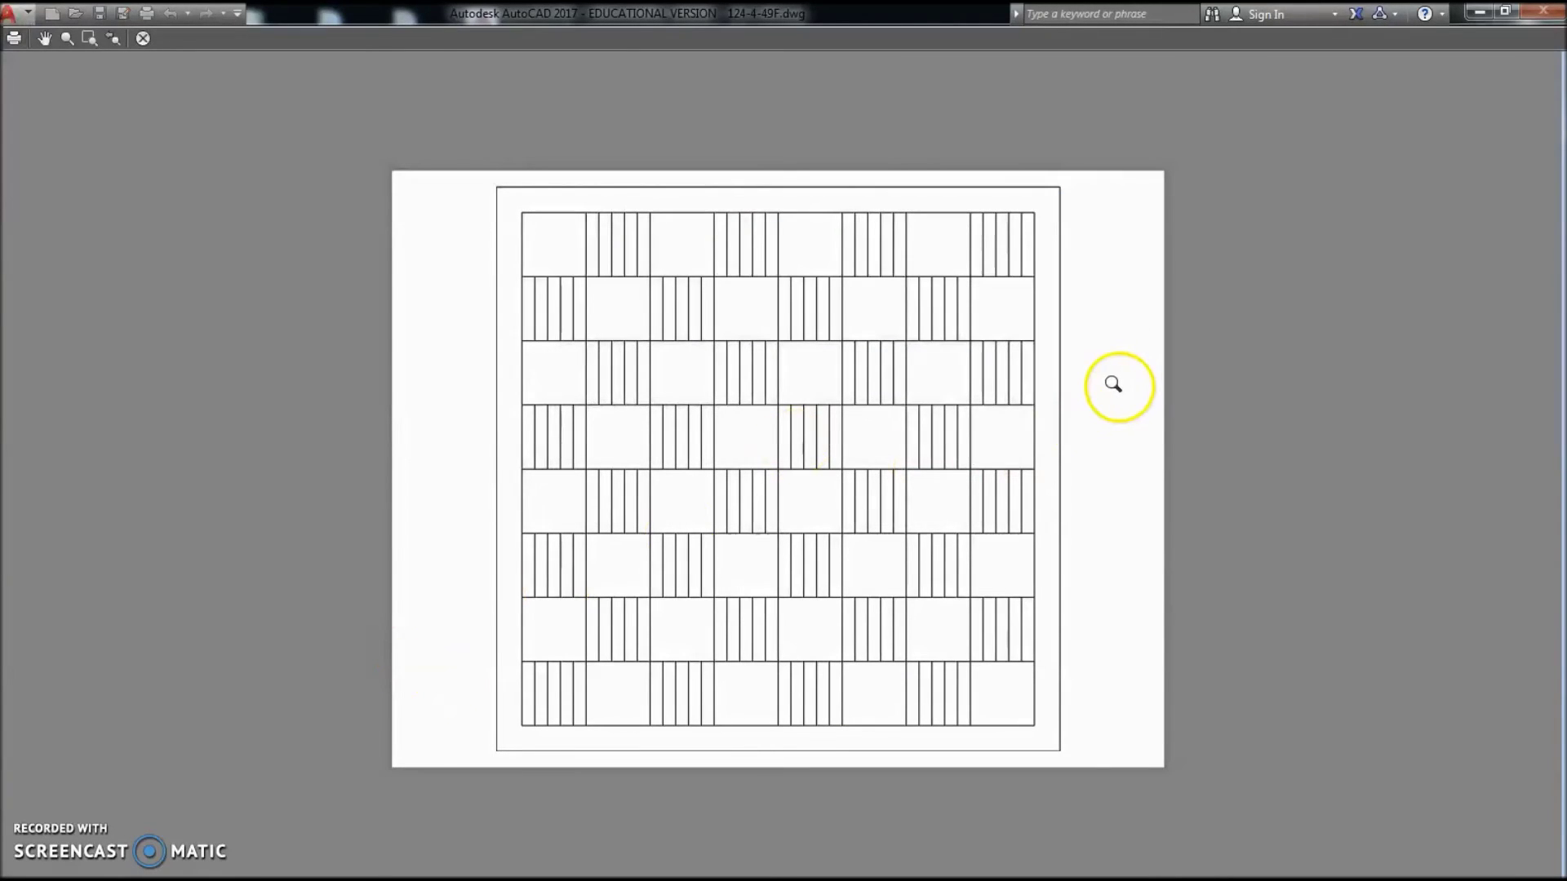
- Plot the previewed chessboard to the PDF file 124-4-49F-Model.pdf
{"action": "right_click", "coordinate": [1094, 414]}
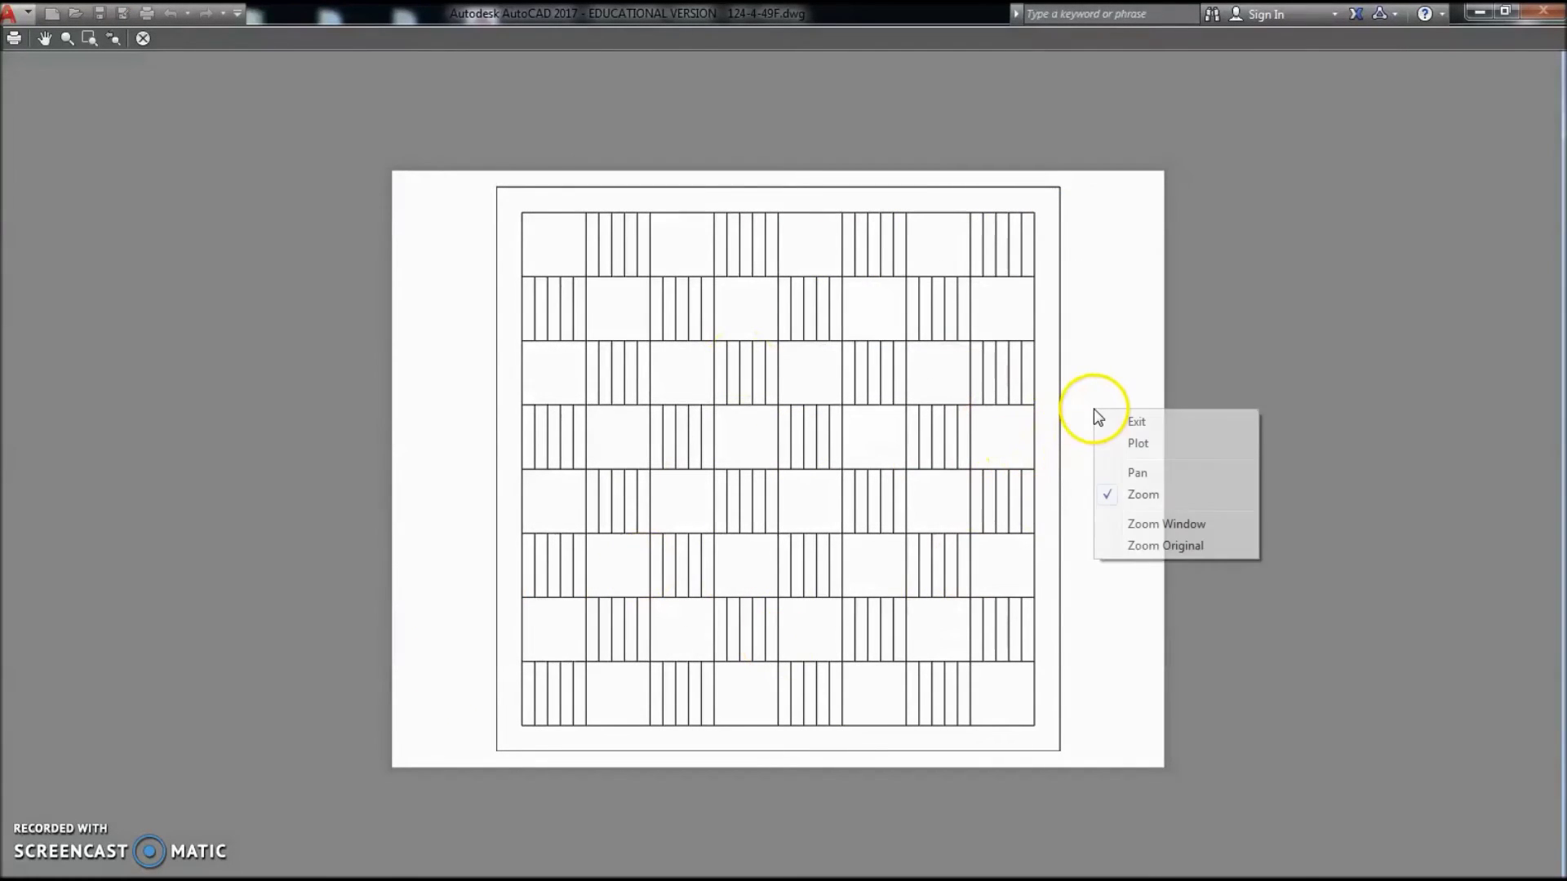
{"action": "left_click", "coordinate": [1167, 447]}
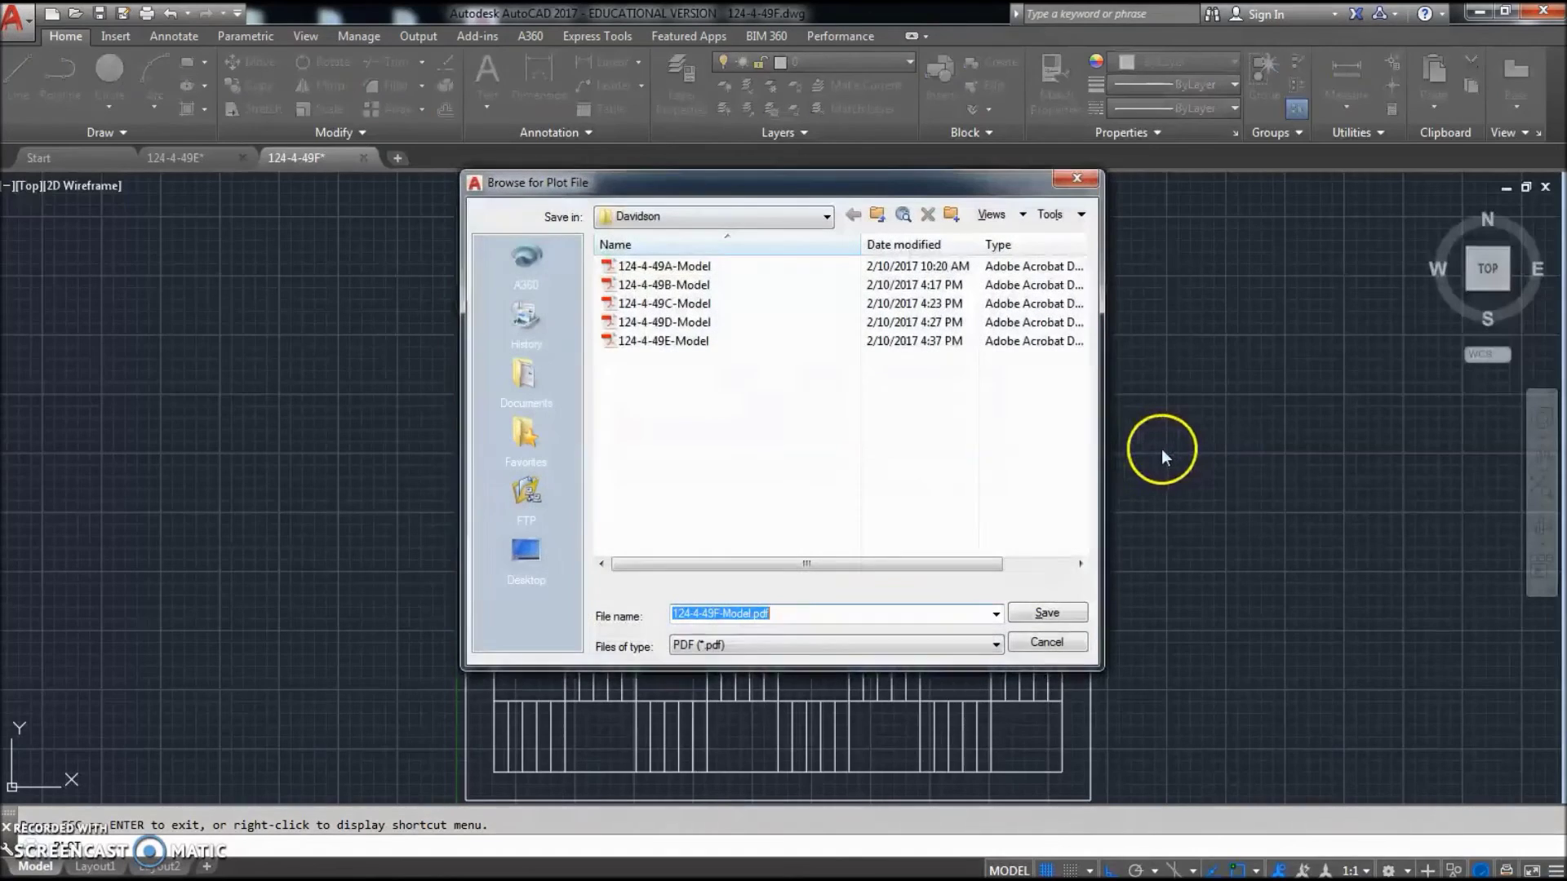
{"action": "left_click", "coordinate": [1045, 614]}
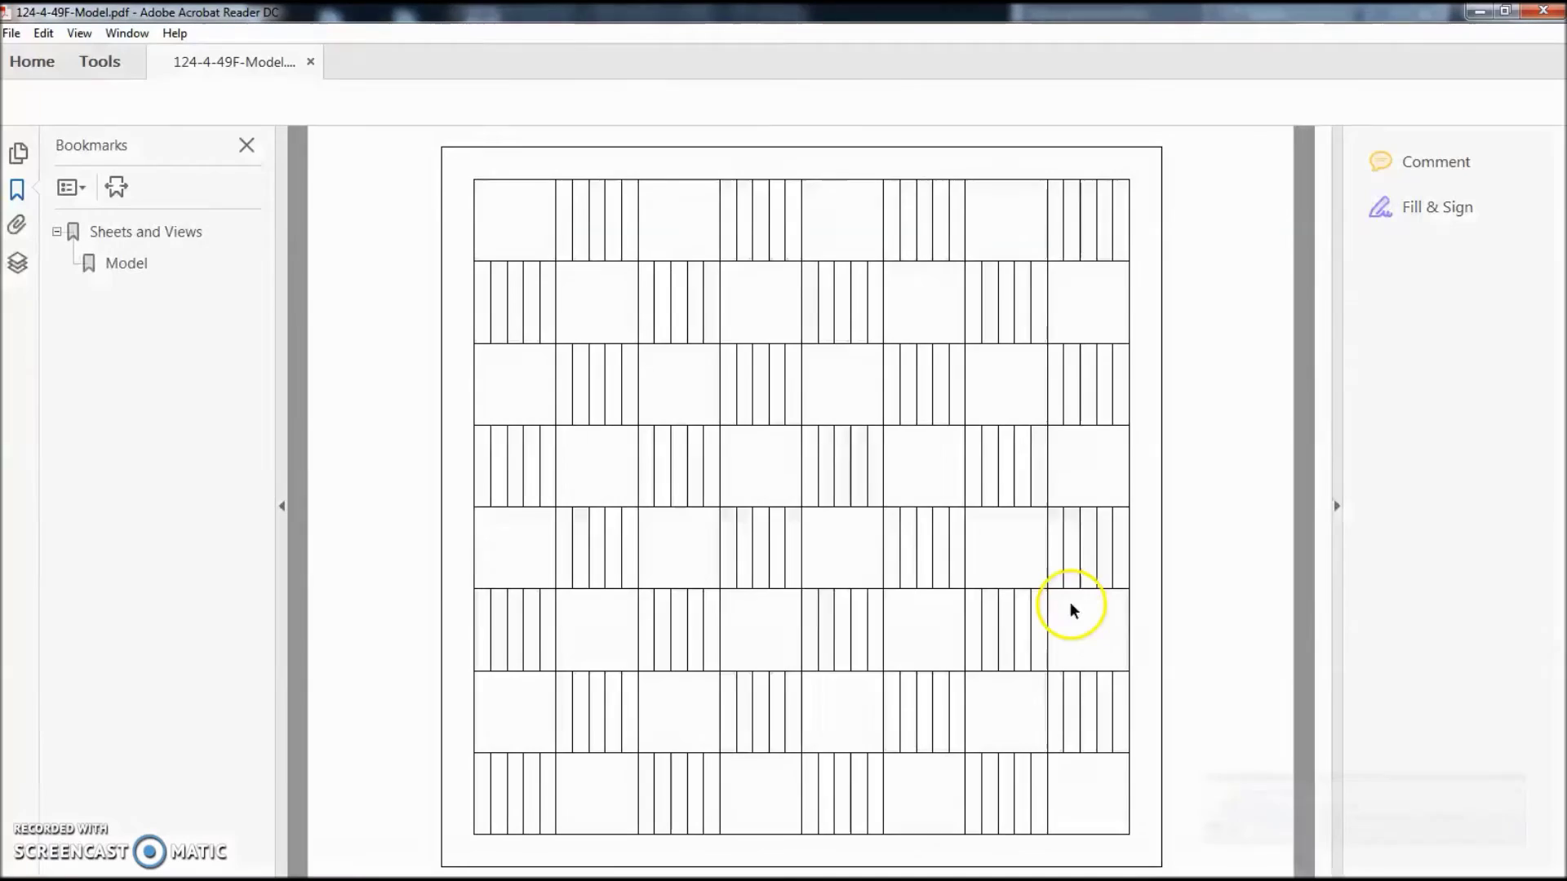
{"action": "left_click", "coordinate": [1515, 791]}
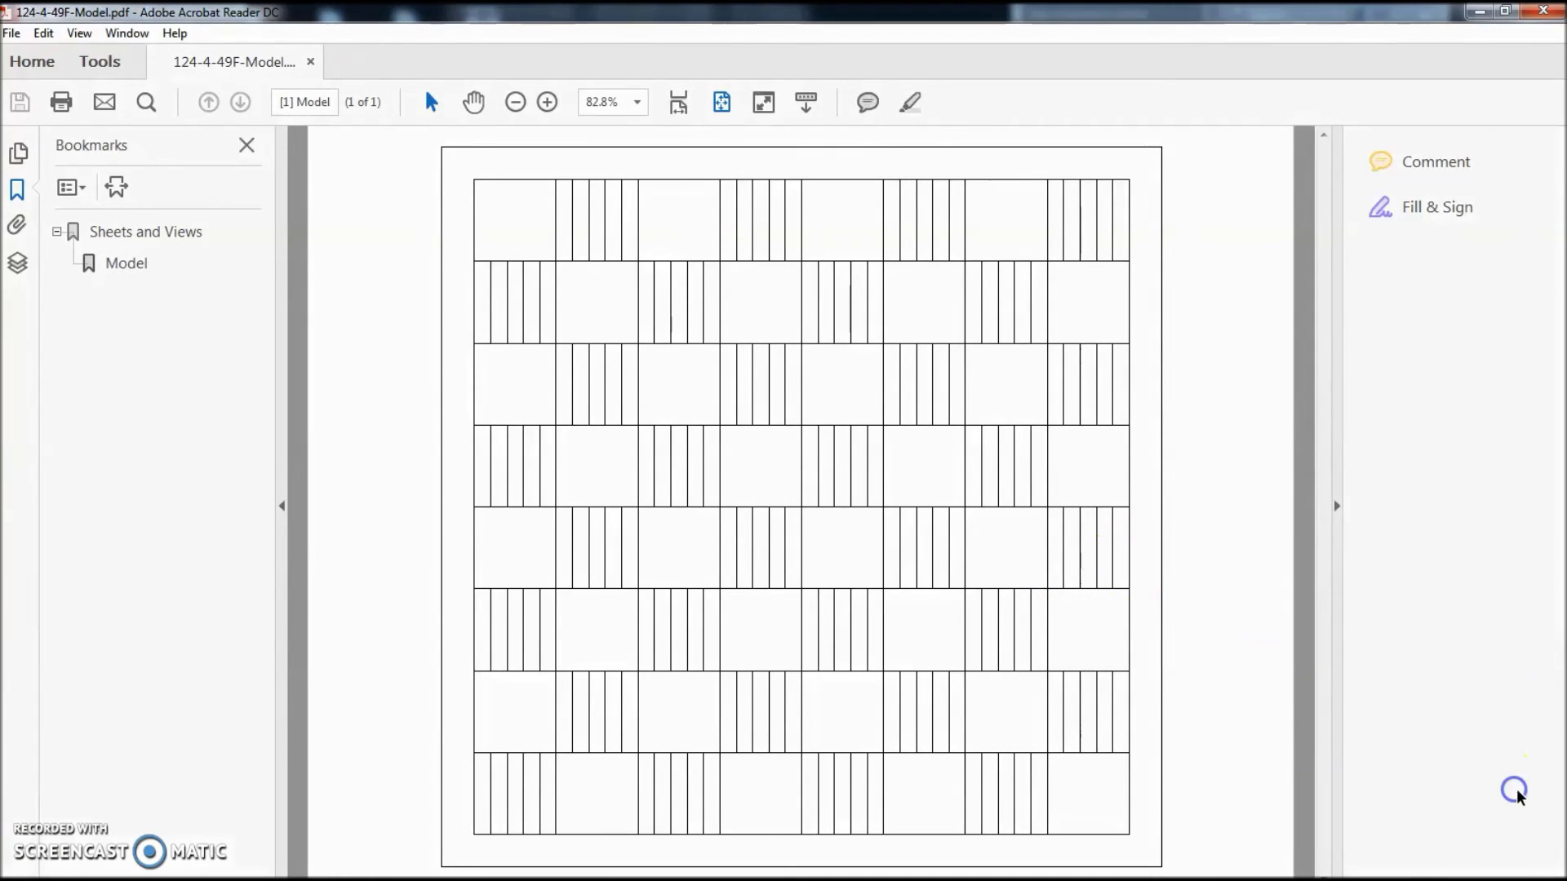